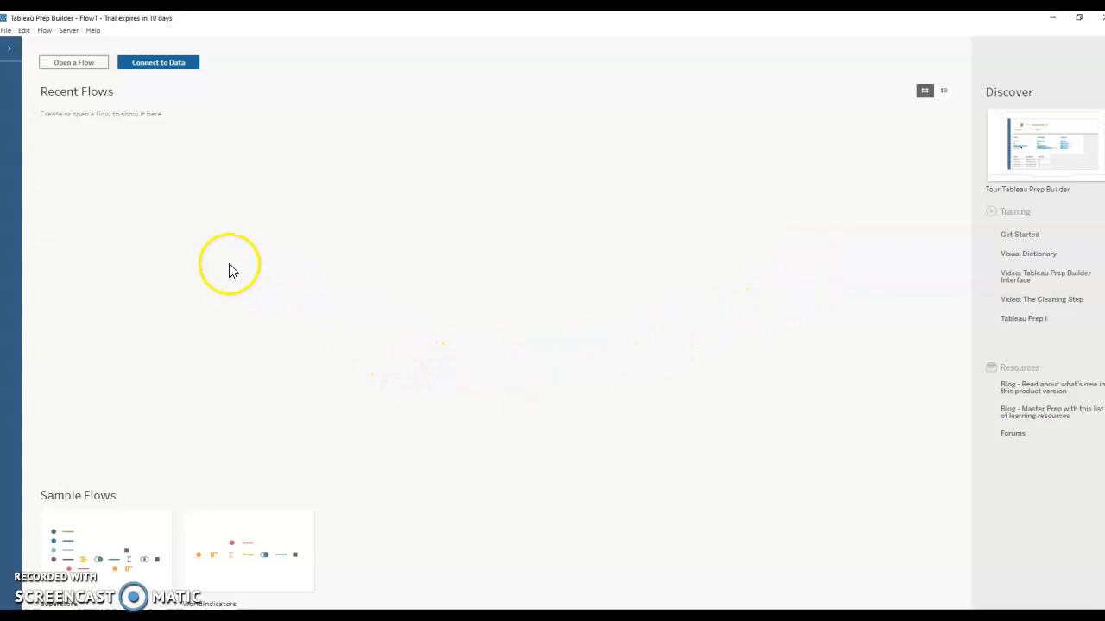
Expand the Connections pane in Tableau Prep Builder, and switch to Chrome with a new blank tab open
click(10, 54)
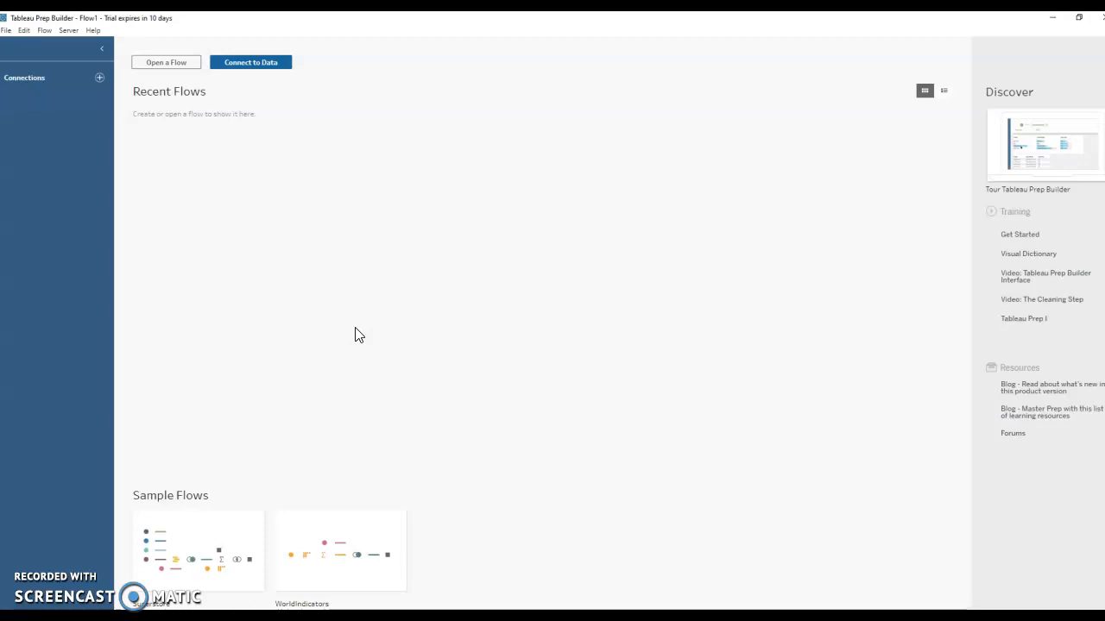
click(1053, 18)
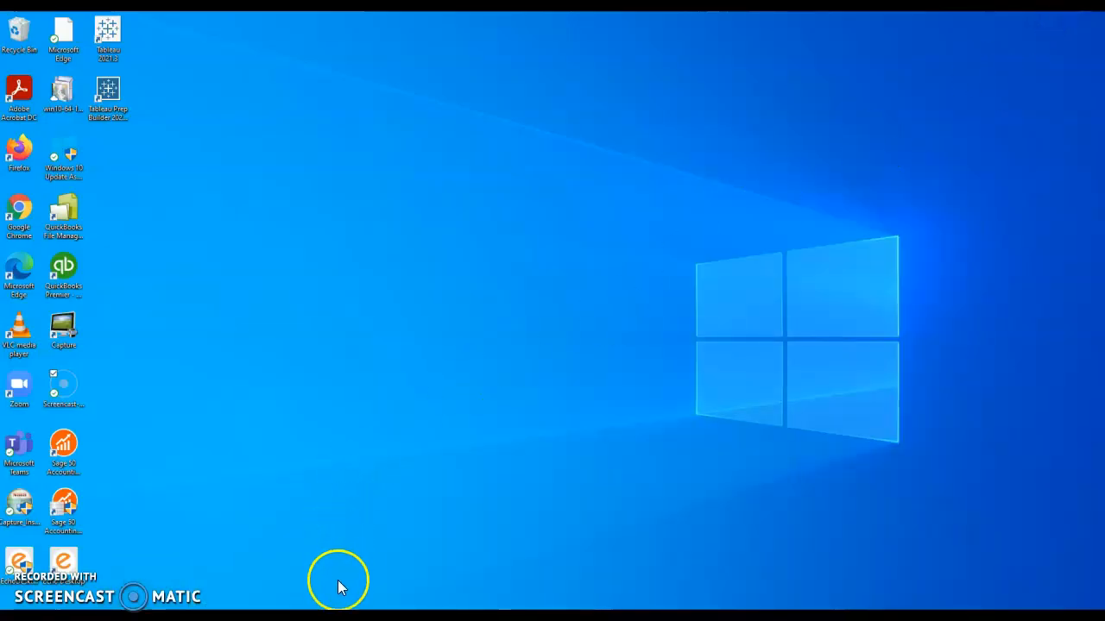
click(379, 616)
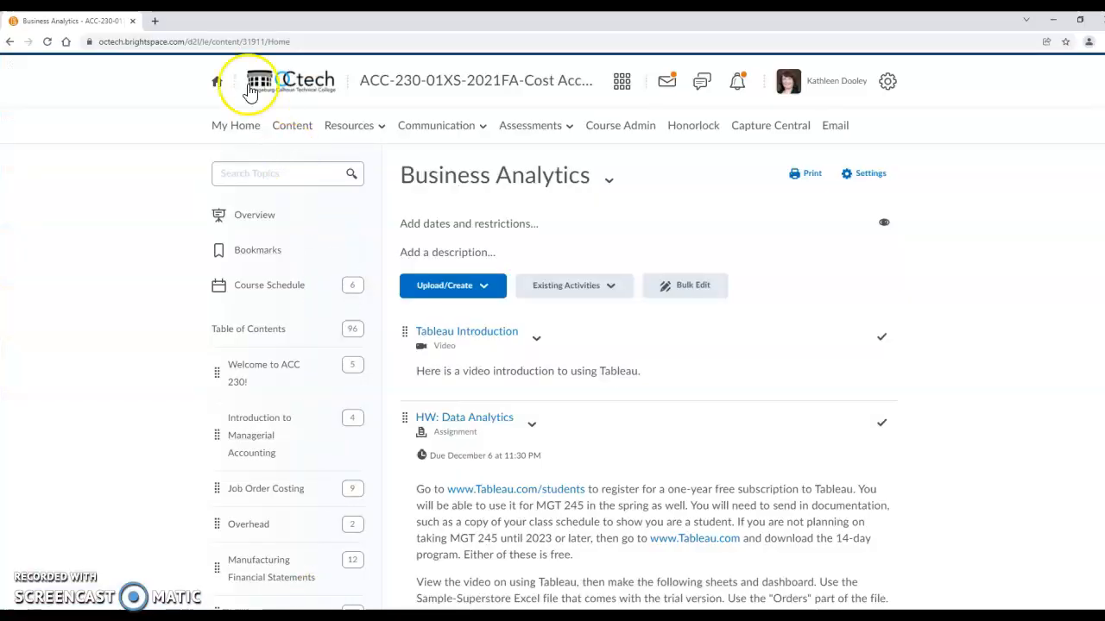
click(155, 22)
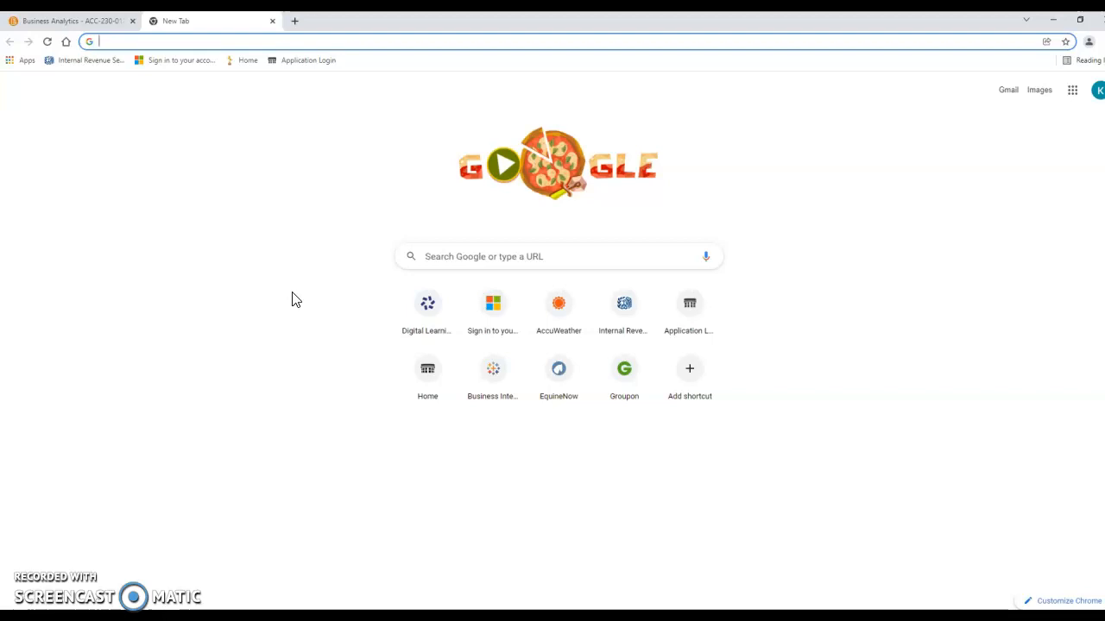
text(htt)
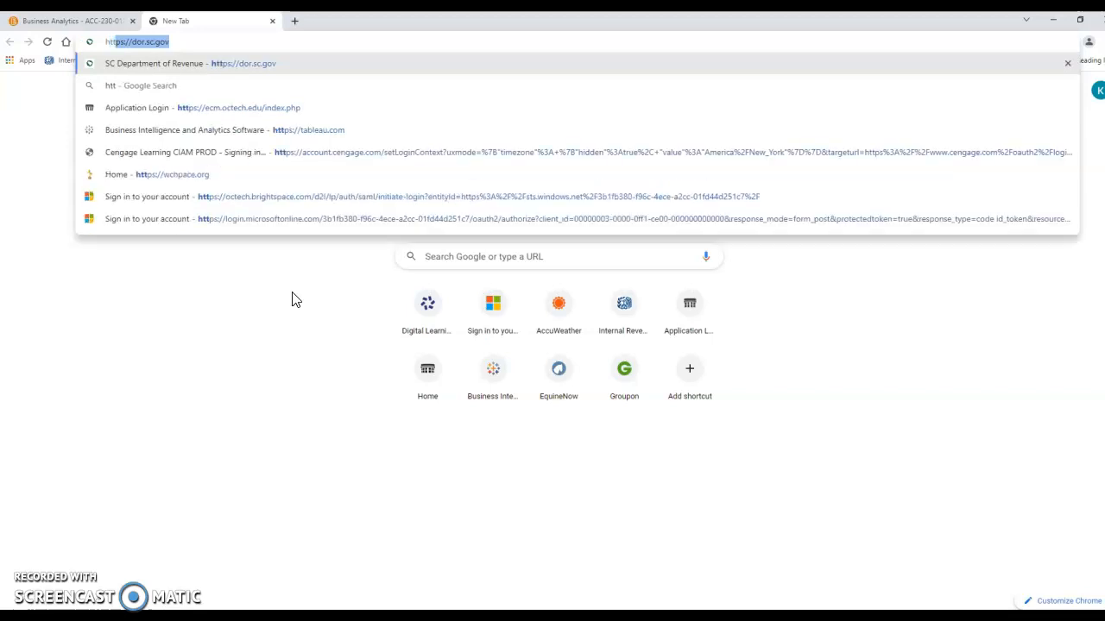
text(ps://)
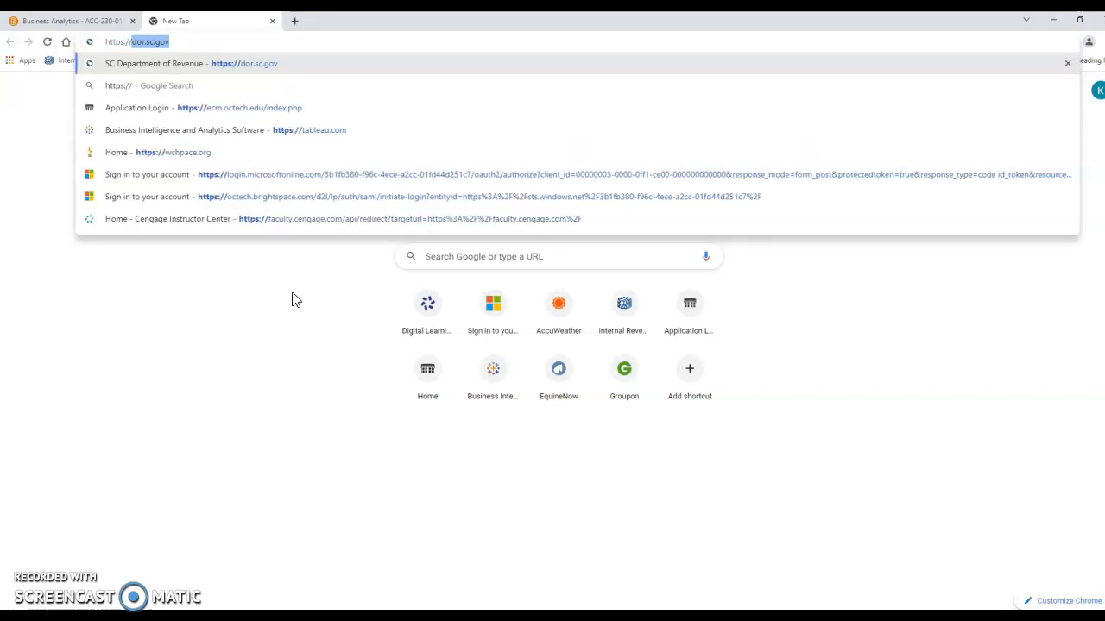
text(mkt.)
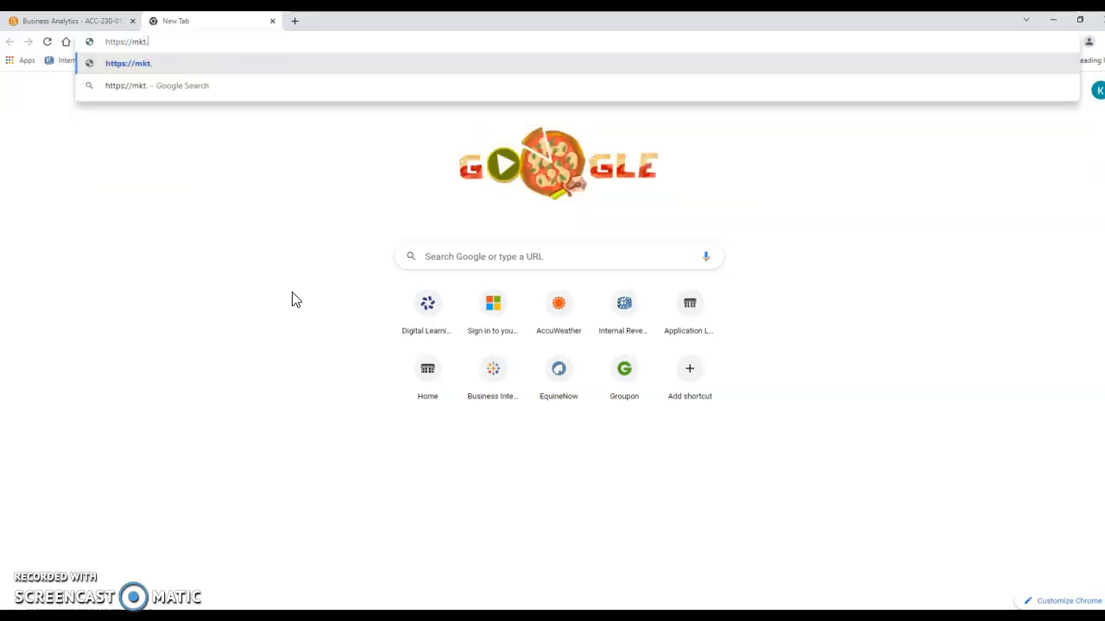
text(tableau)
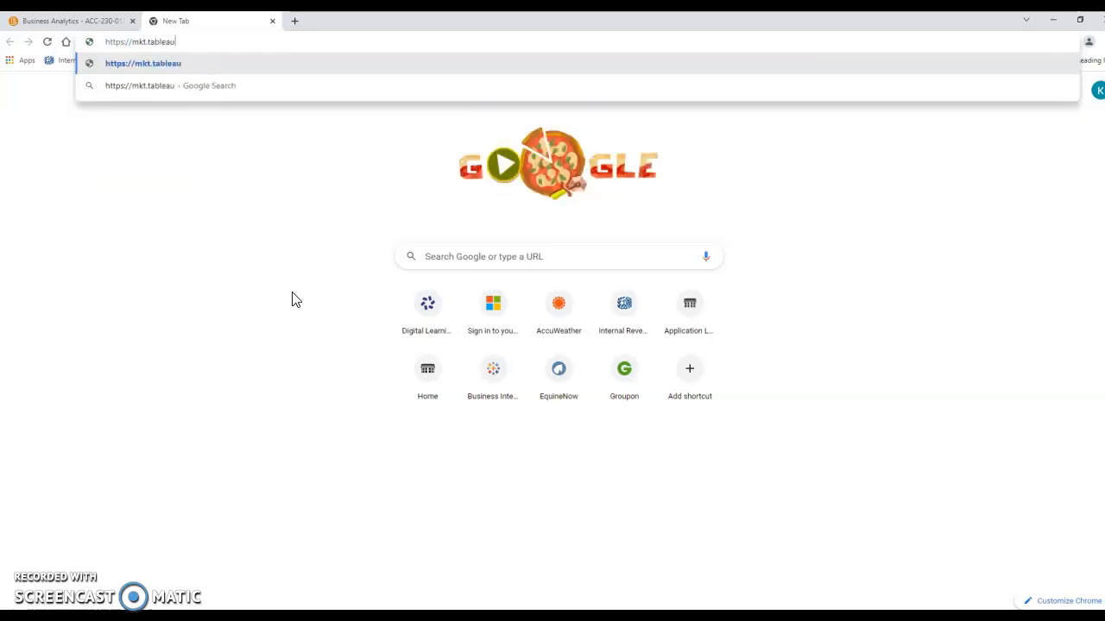
text(.com/P)
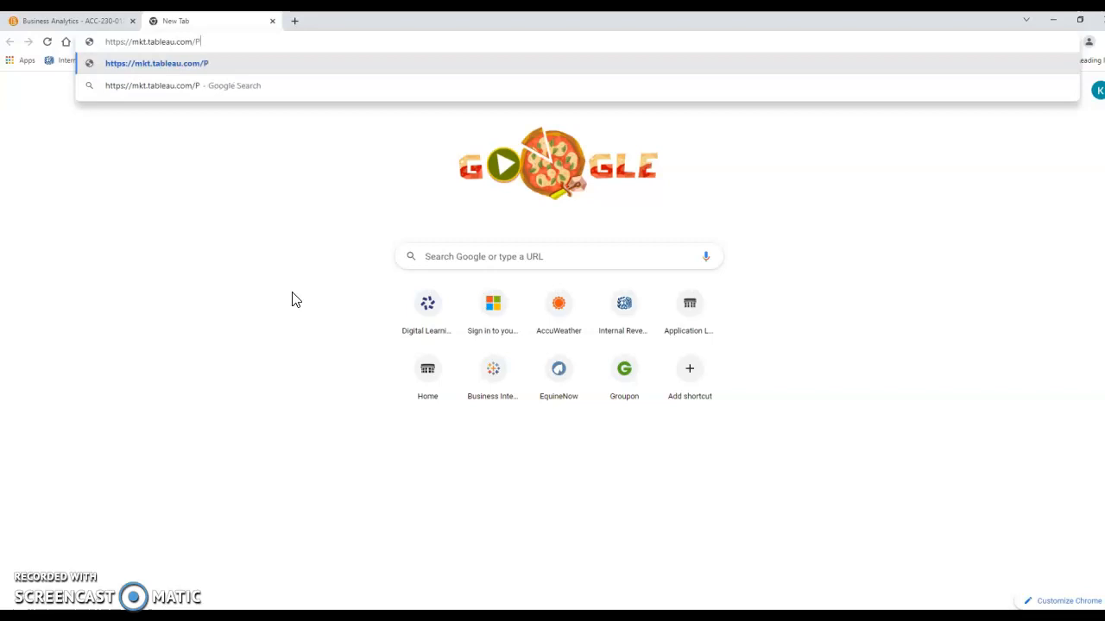
text(reTuto)
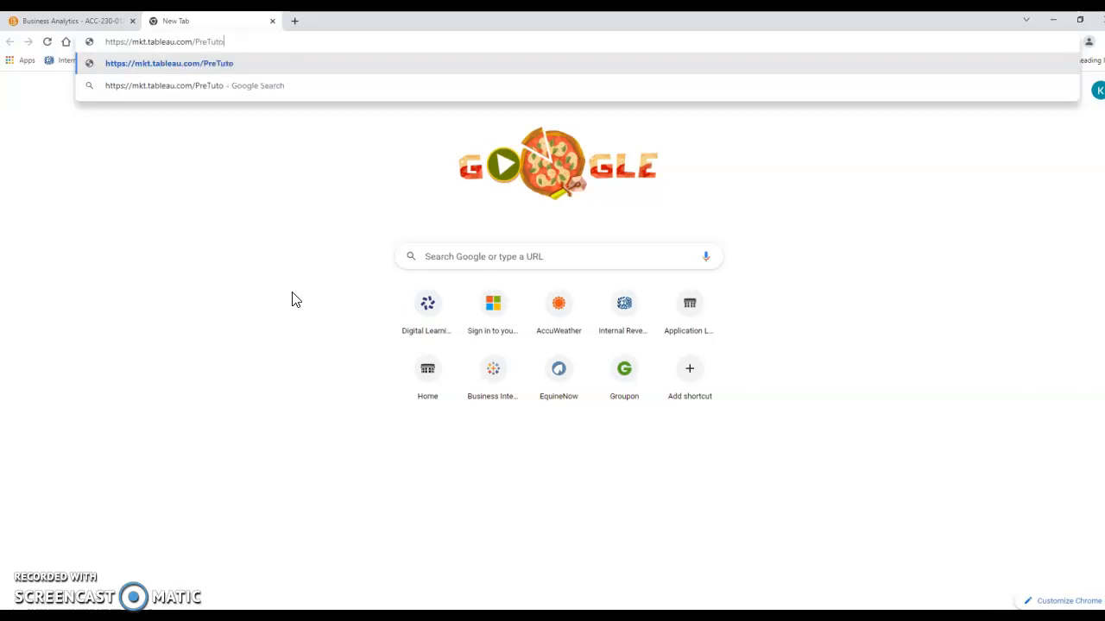
text(rials/Orders)
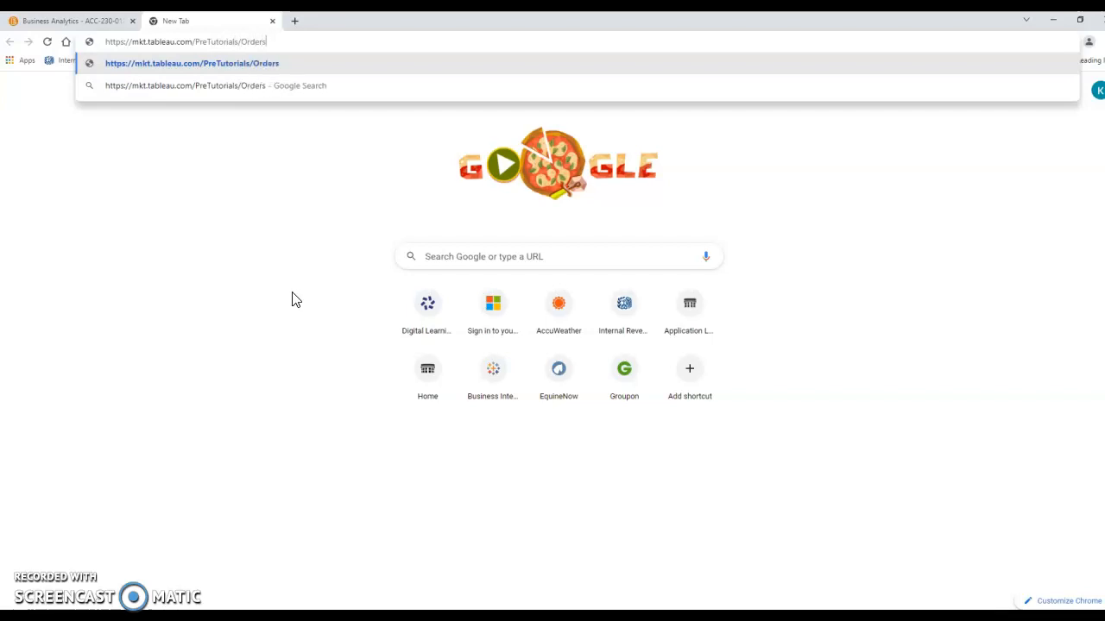
text(_Cent)
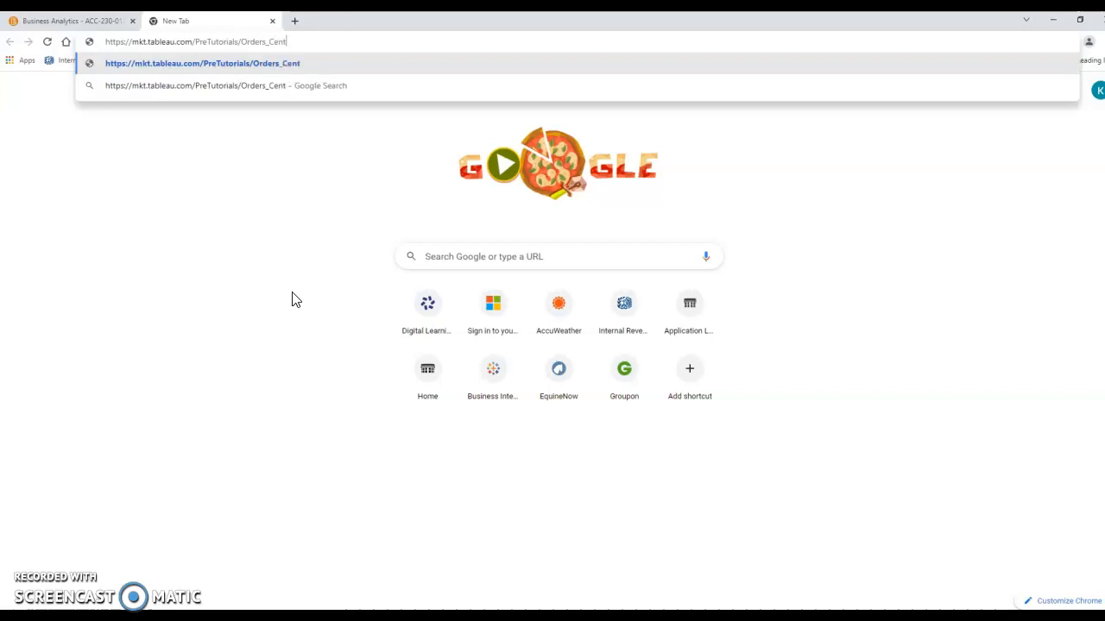
text(ral.csv)
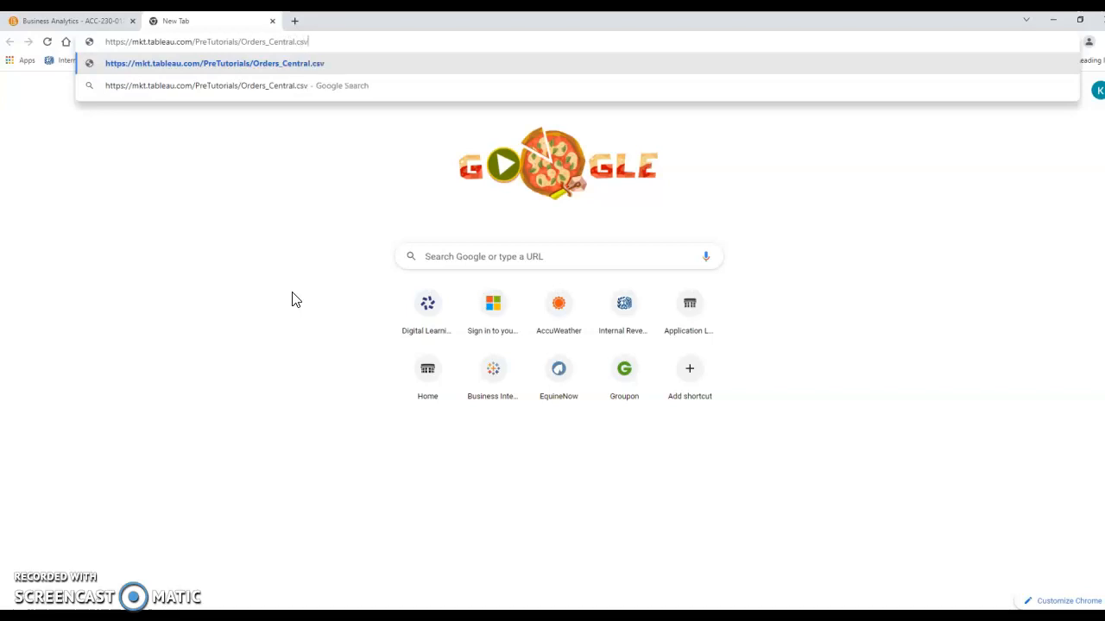
key(Return)
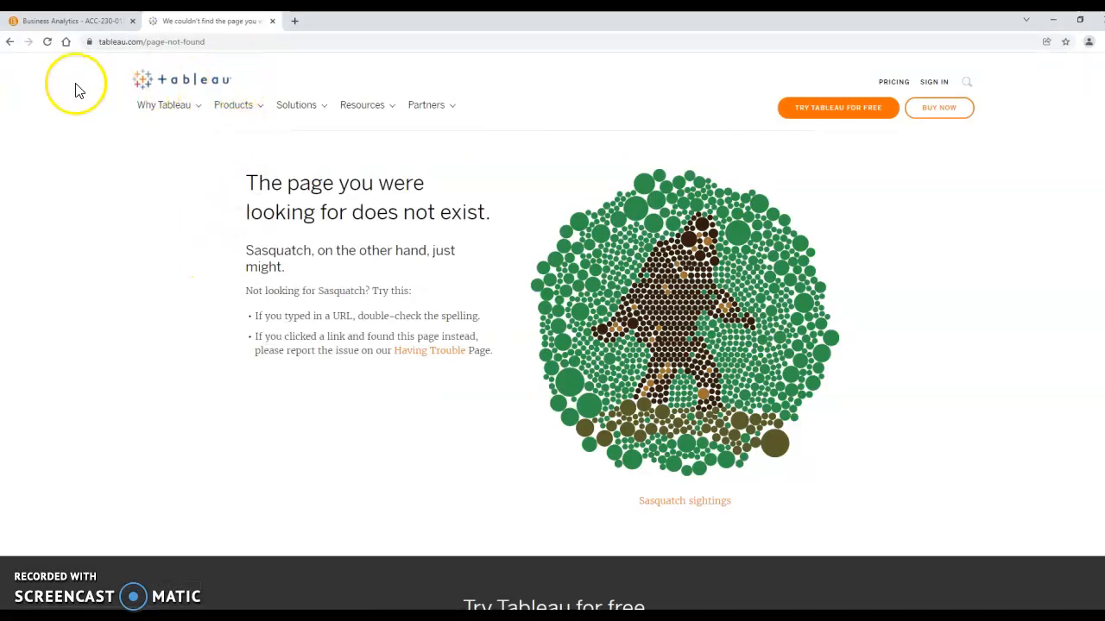
click(9, 43)
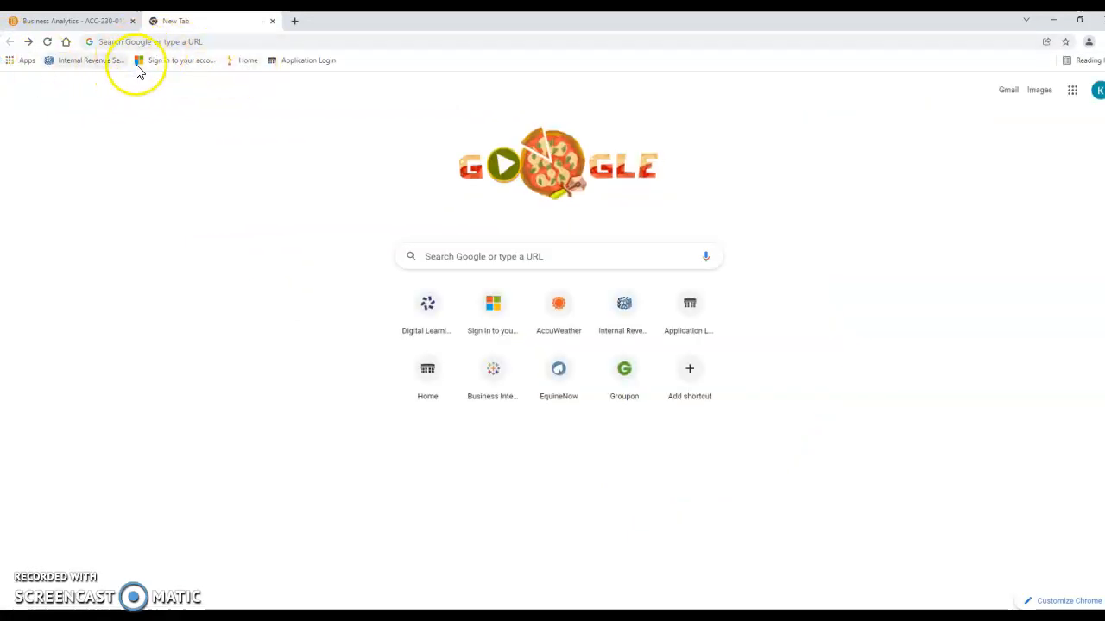
click(104, 44)
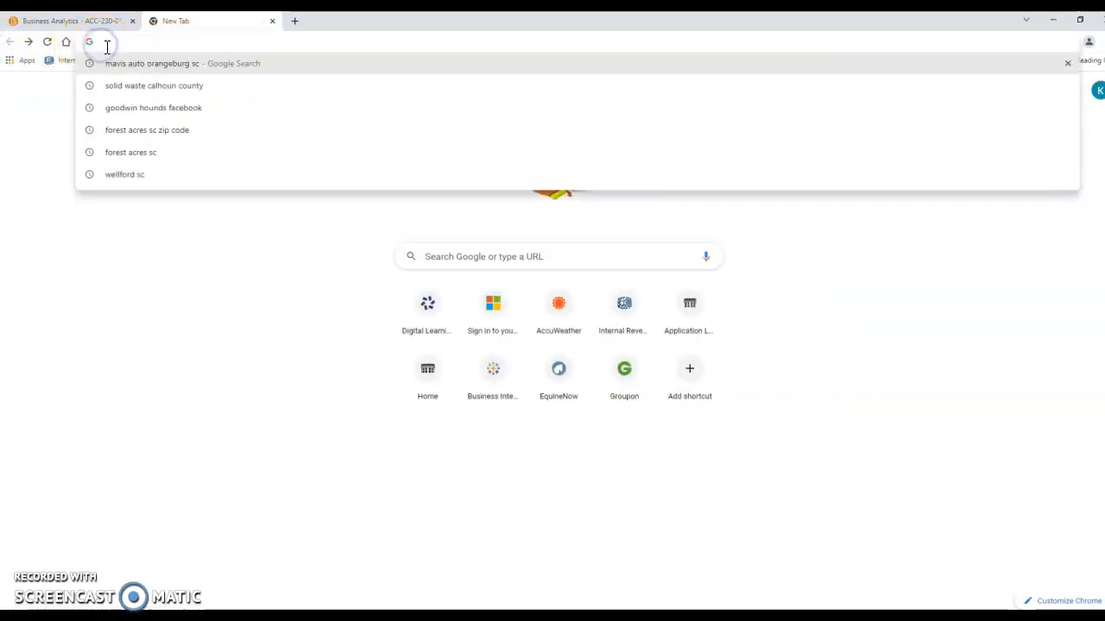
text(https)
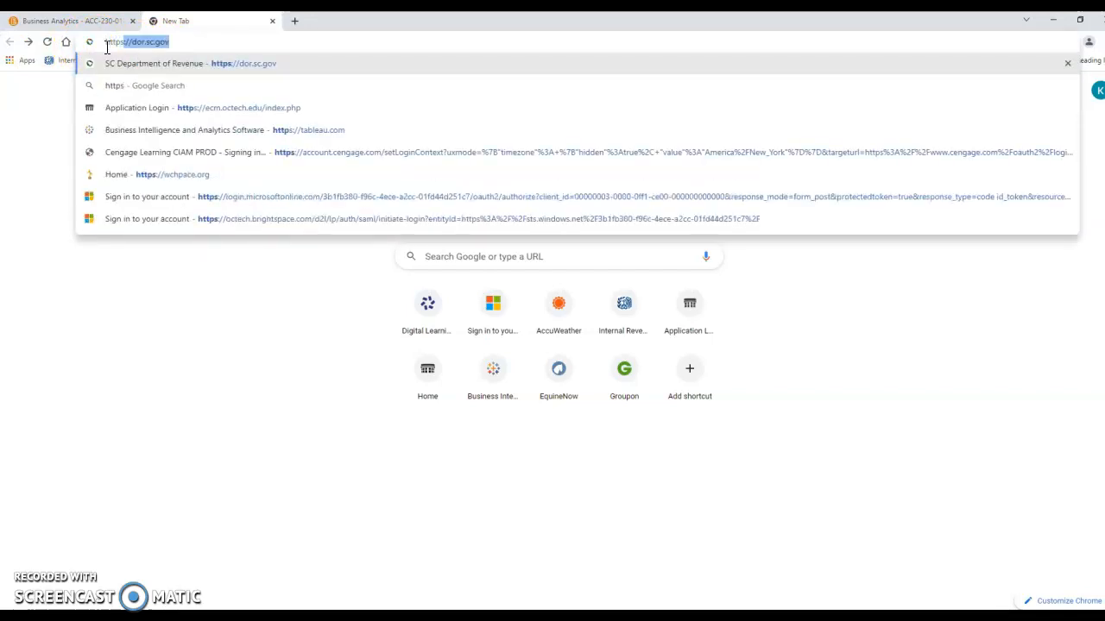
text(://)
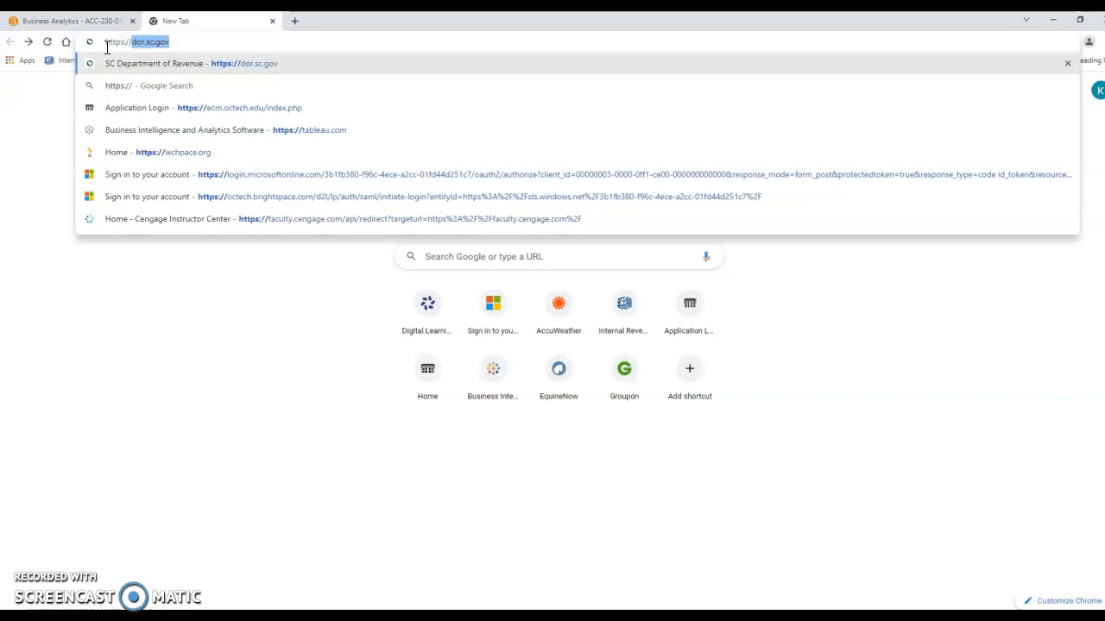
text(mkt.)
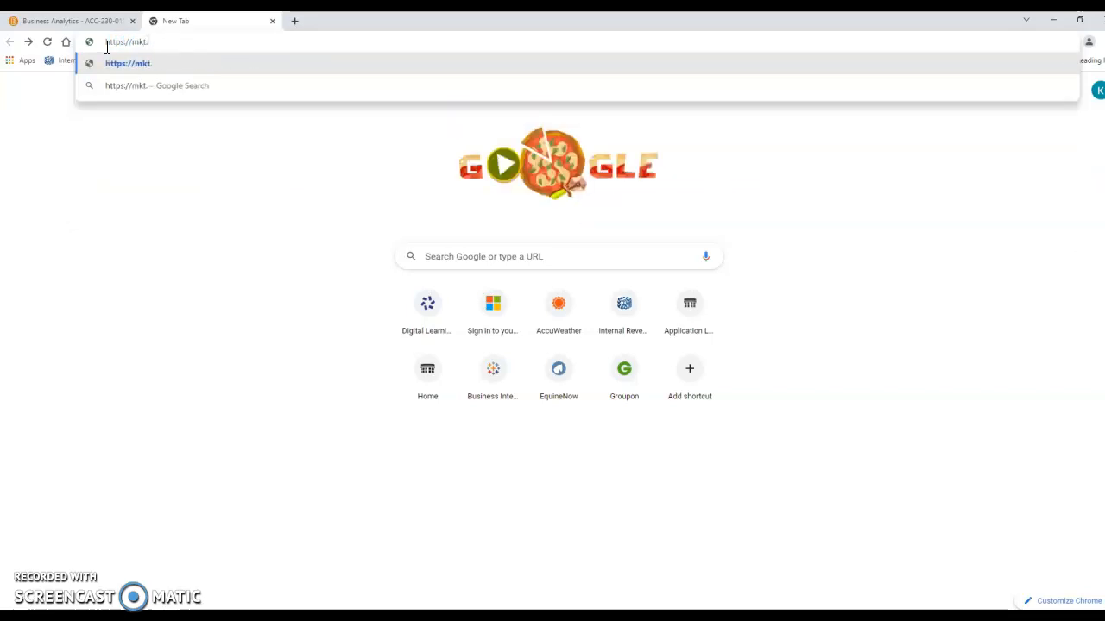
text(tab)
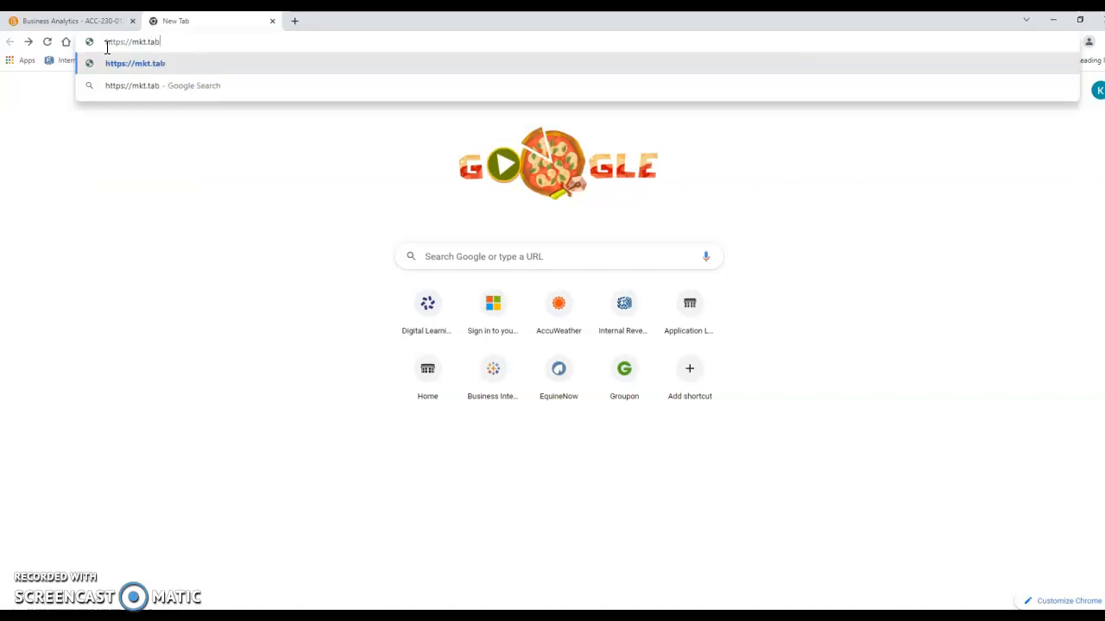
text(leau.com/)
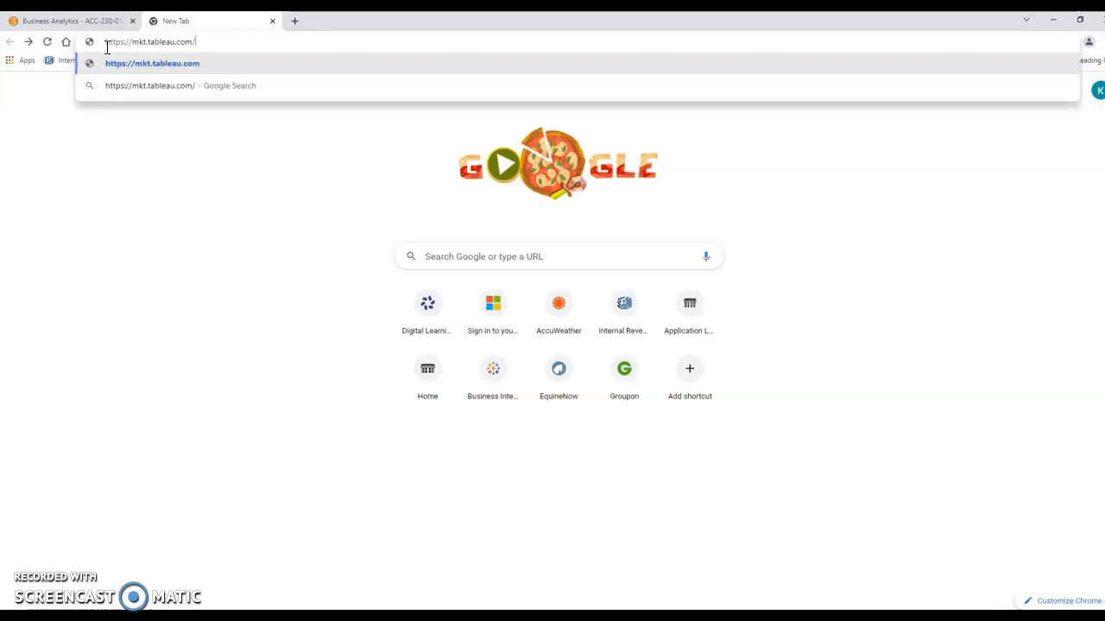
text(PrepT)
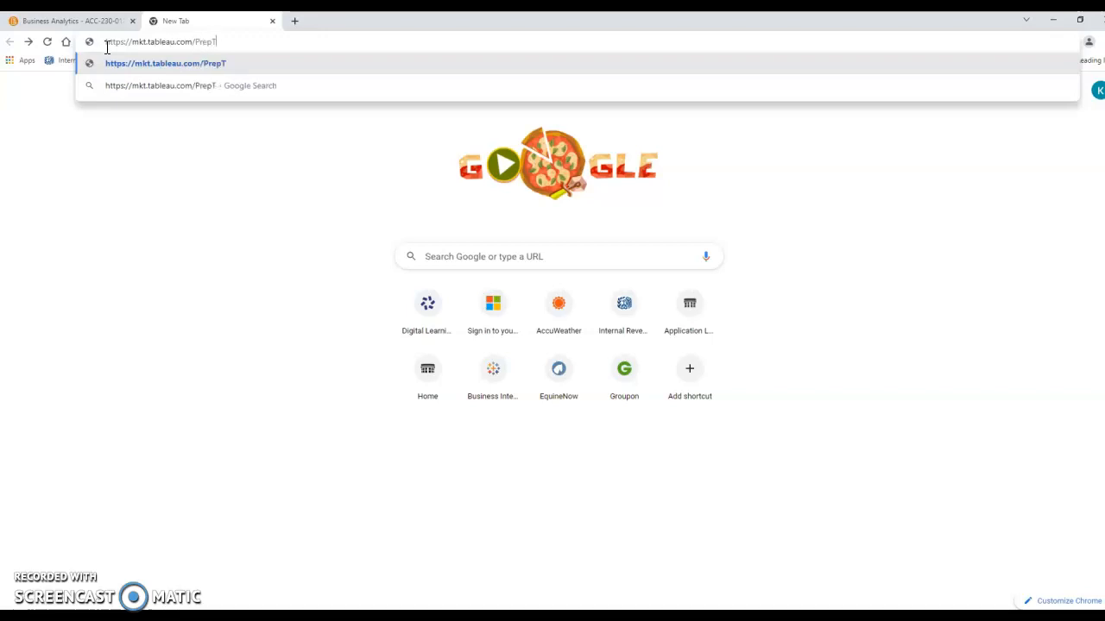
text(utorials)
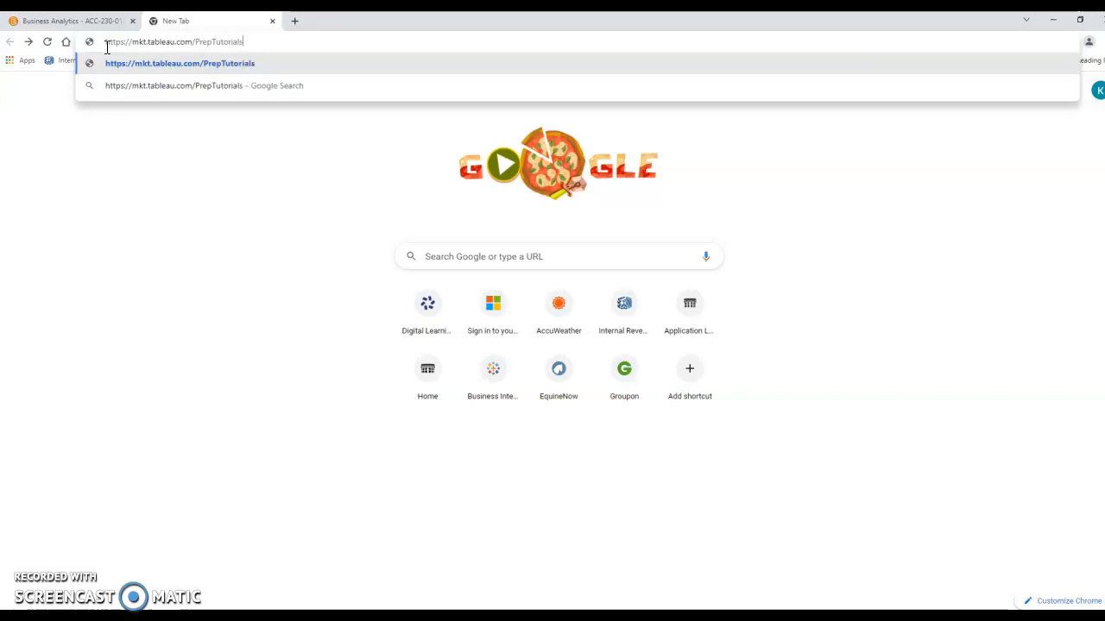
text(/Orders_)
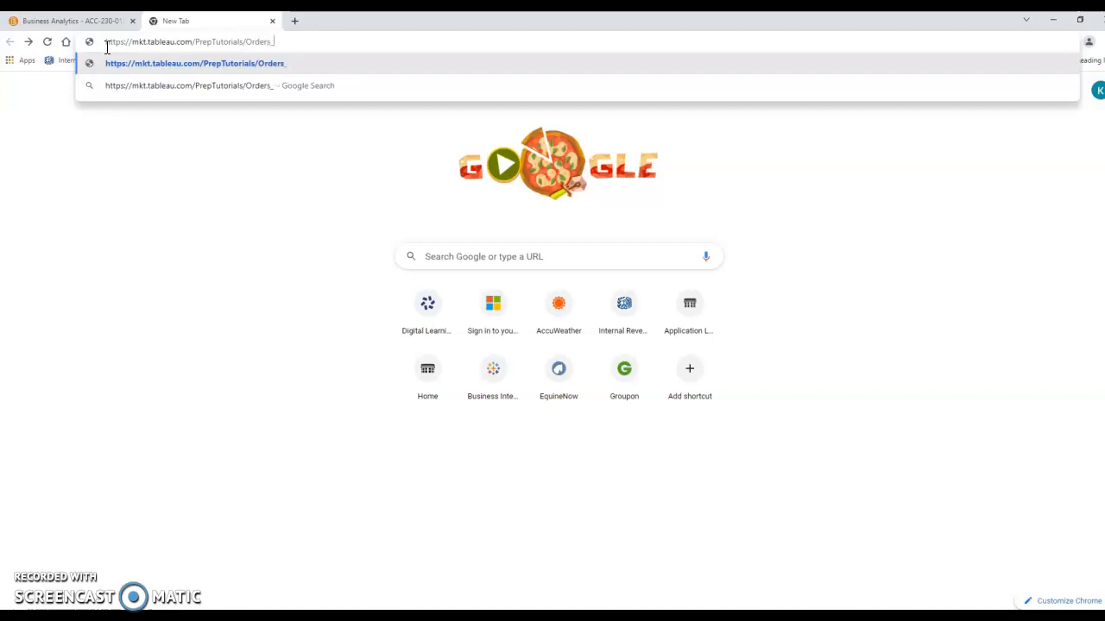
text(Central.csv)
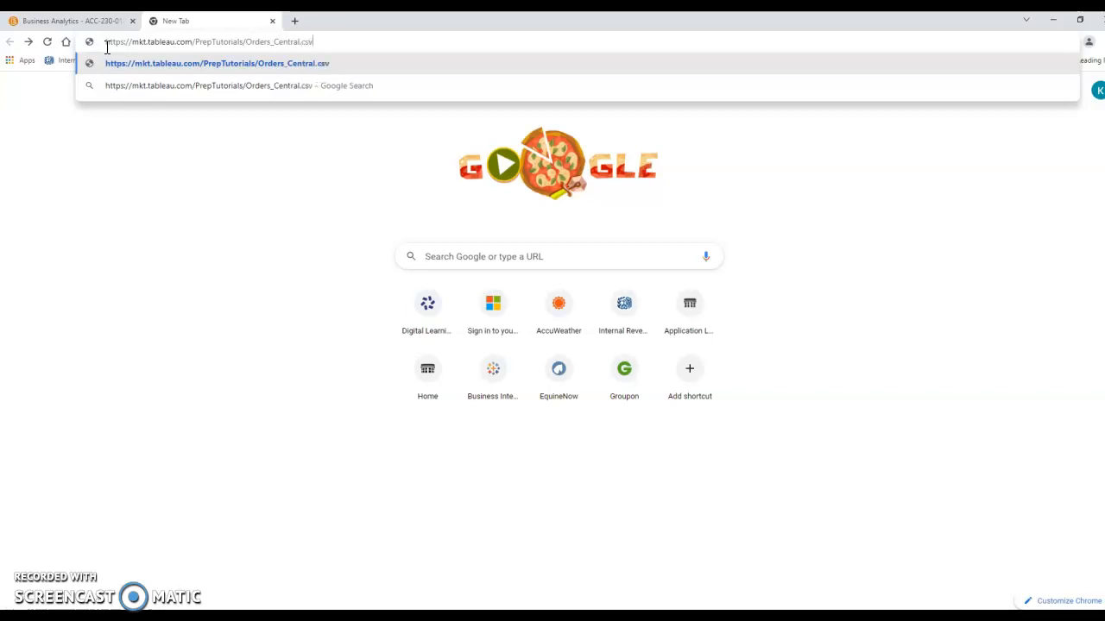
key(Return)
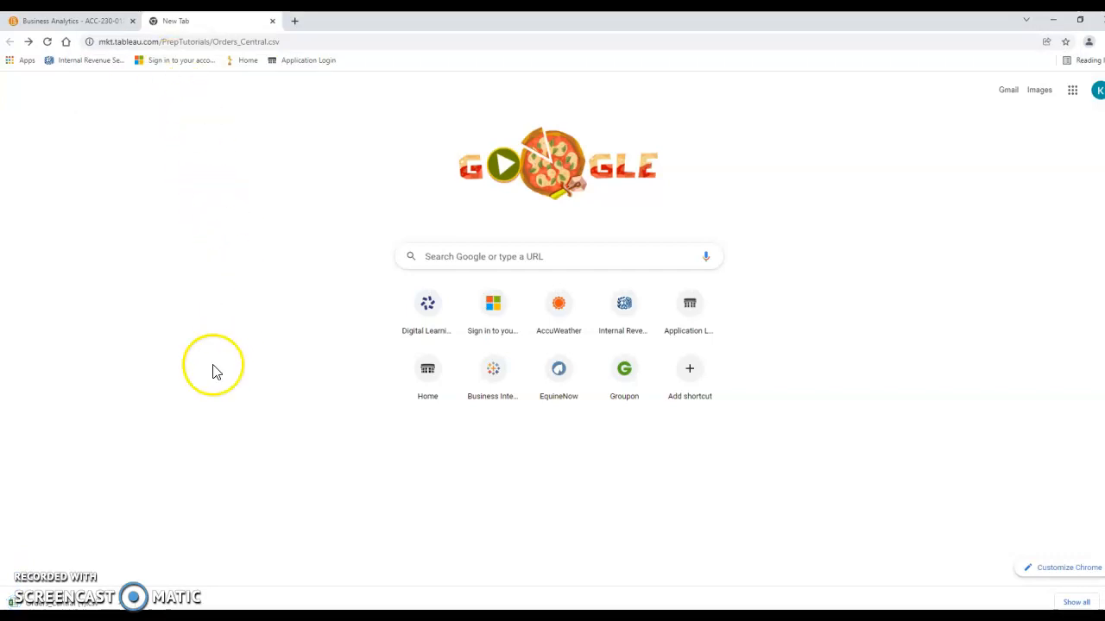
Open the downloaded Orders_Central CSV in Excel and view its Save As location on the PC without saving a copy
click(69, 604)
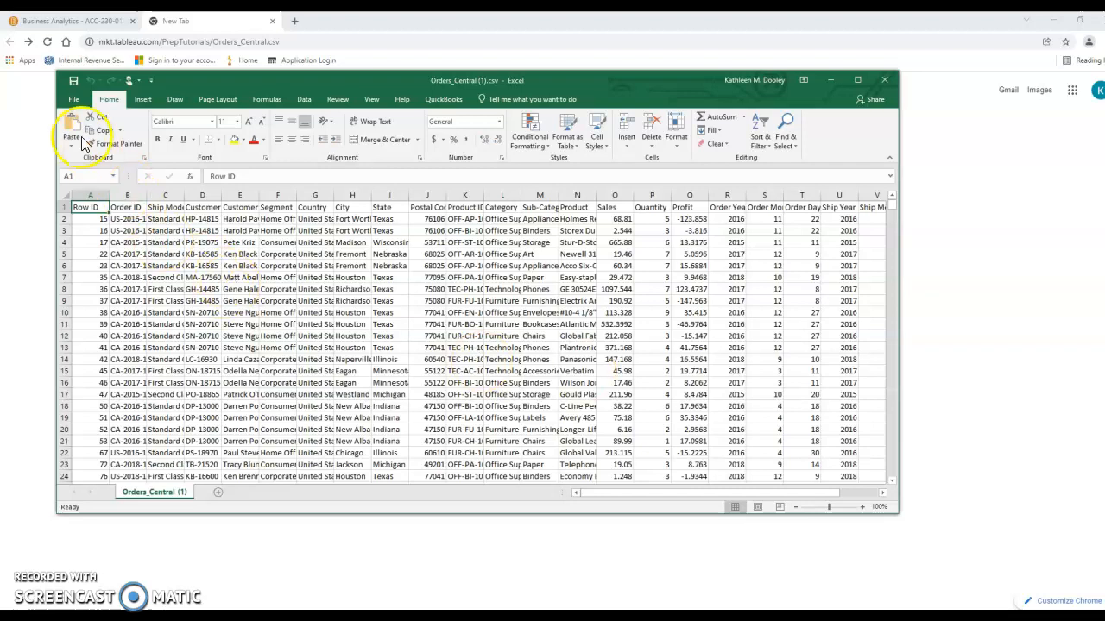
click(74, 101)
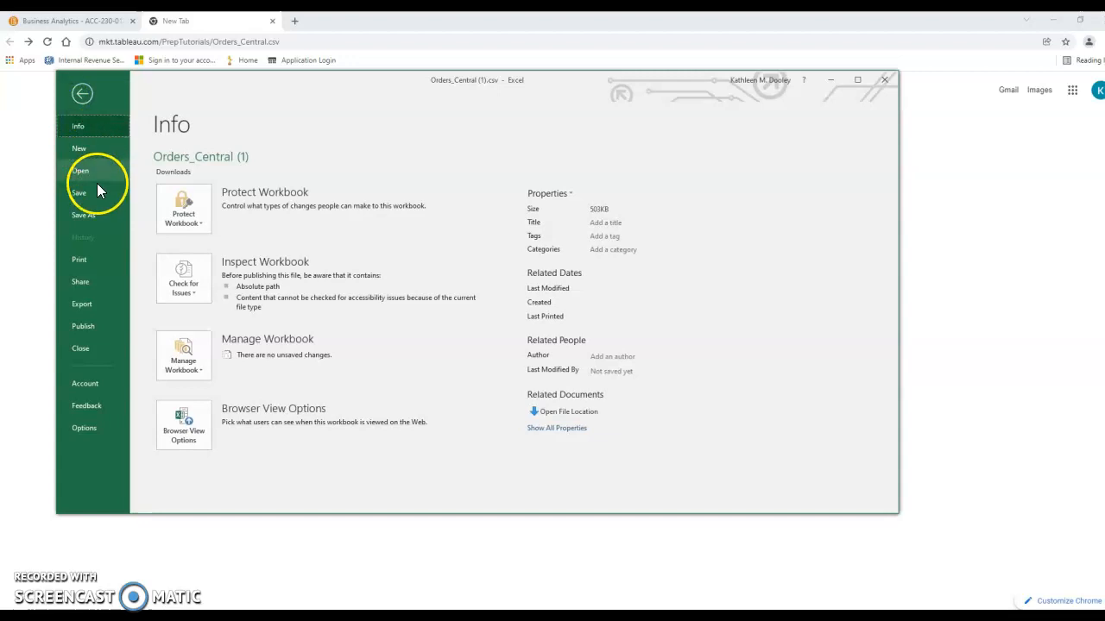
click(98, 216)
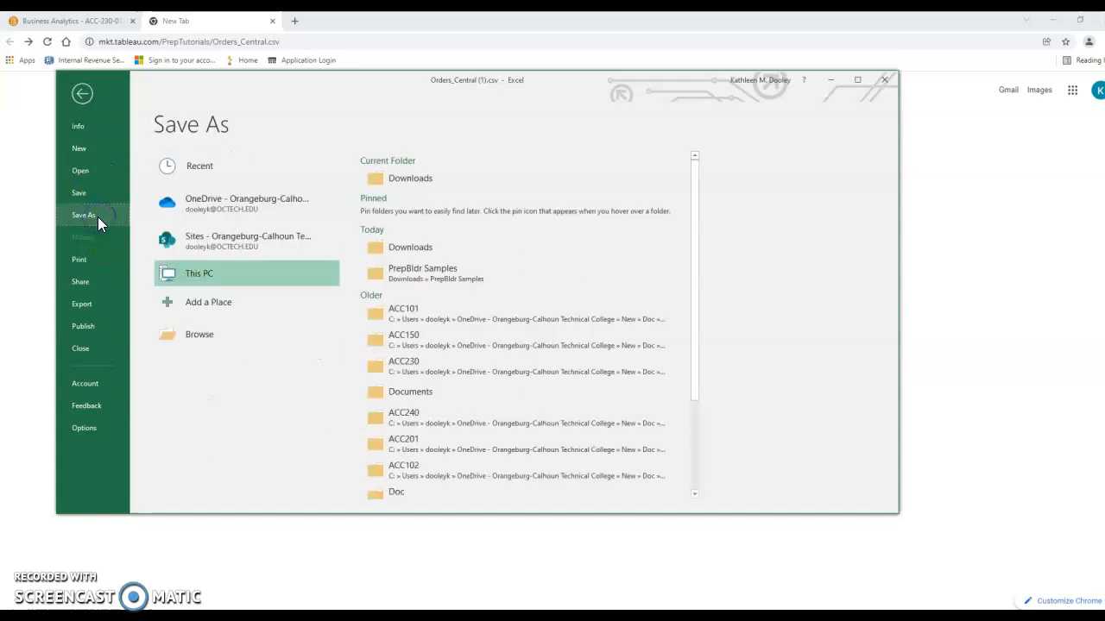
click(206, 336)
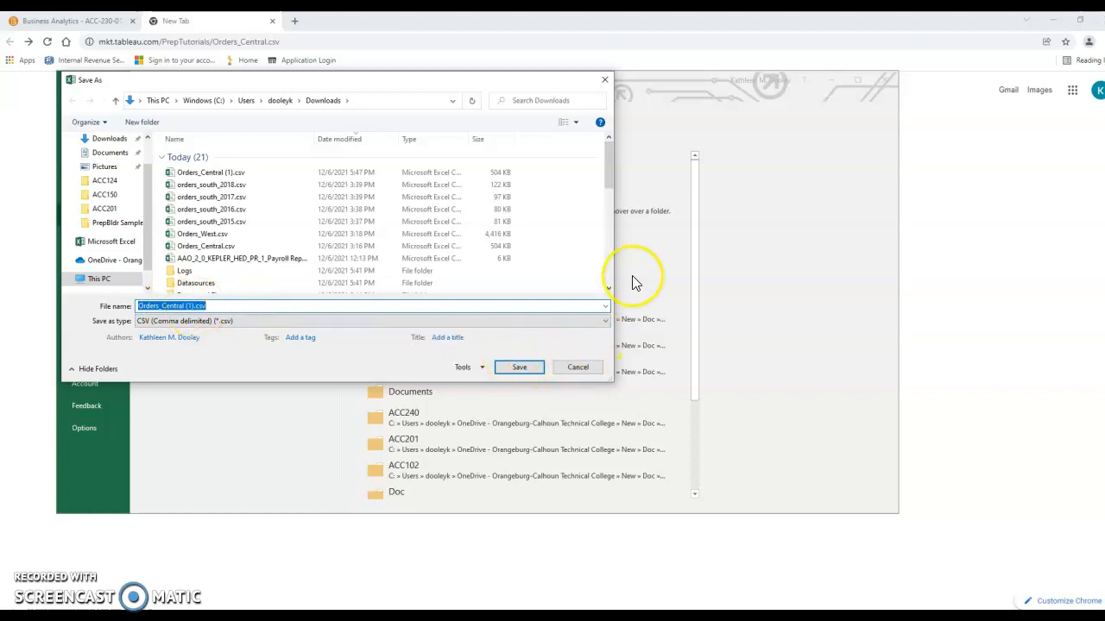
click(579, 369)
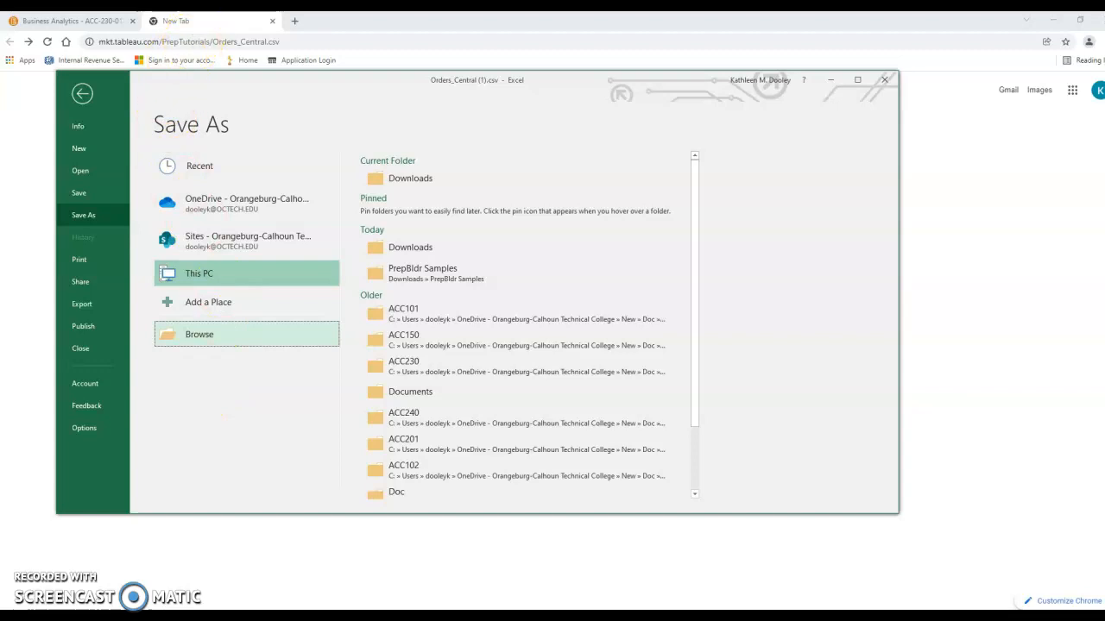
Close the tab used for the download and minimize the Chrome and Excel windows to reach the desktop
click(273, 21)
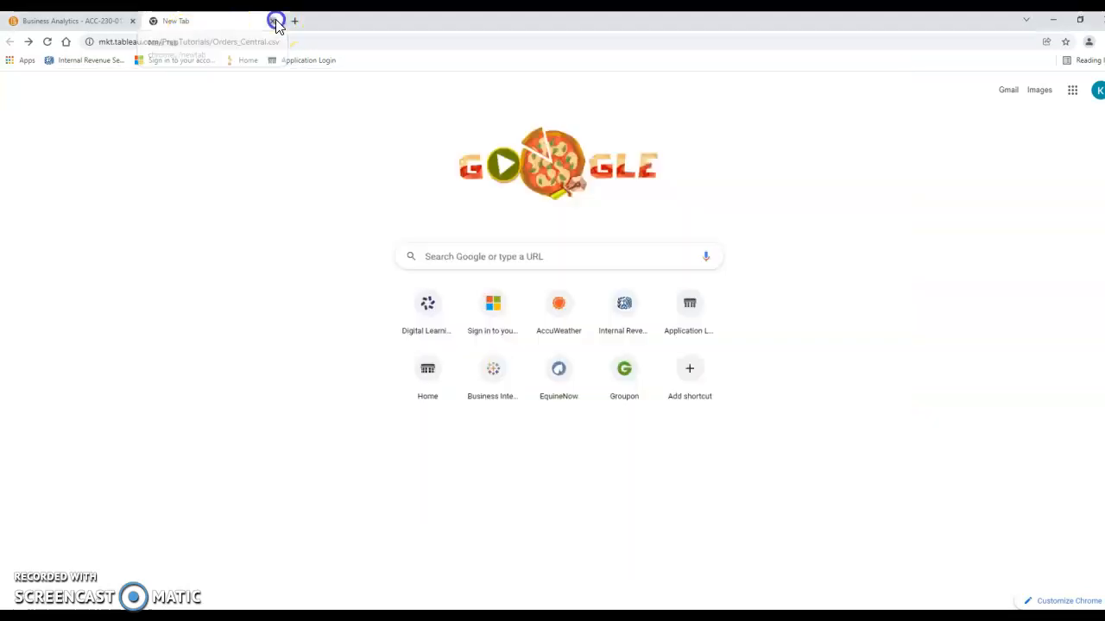
click(273, 21)
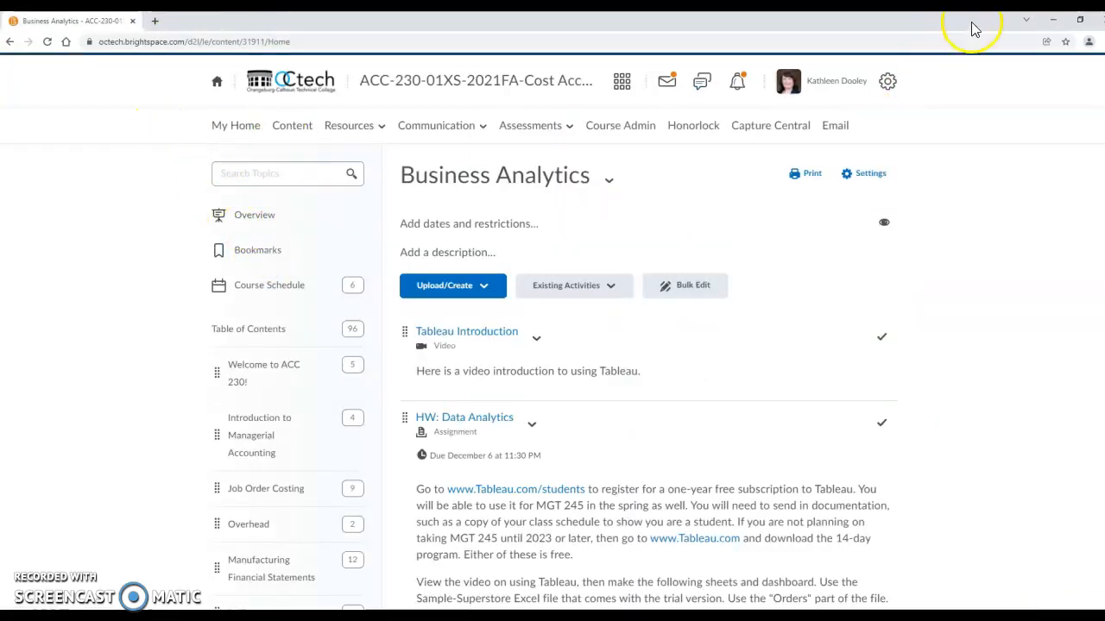
click(1053, 19)
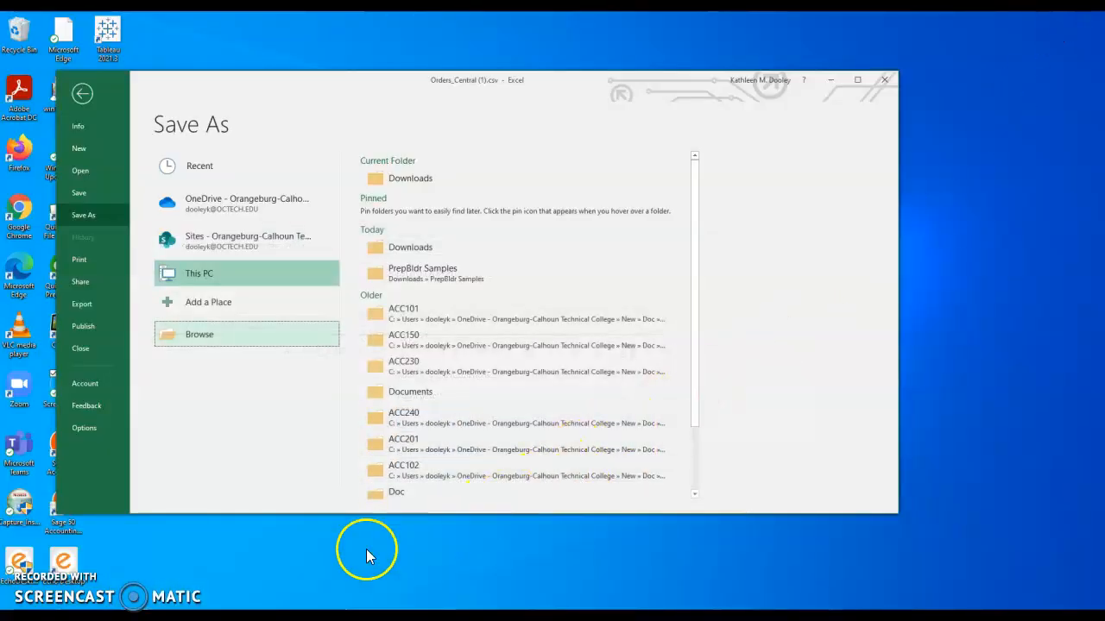
click(831, 79)
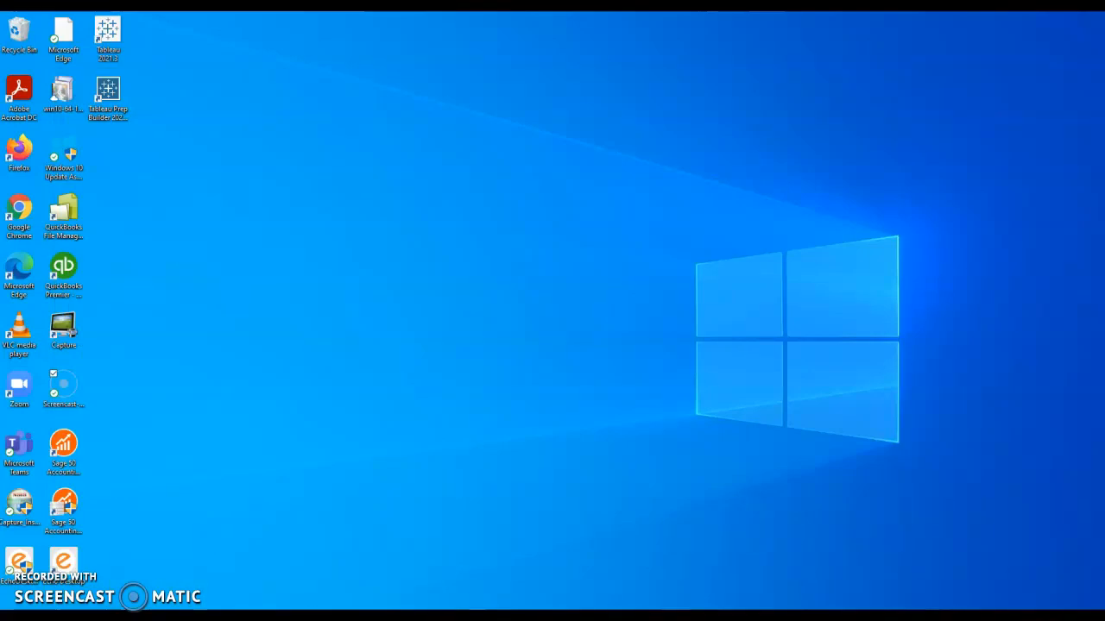
Switch to Tableau Prep Builder and connect to the Excel file Orders_East.xlsx in the PrepBldr Samples folder
click(501, 617)
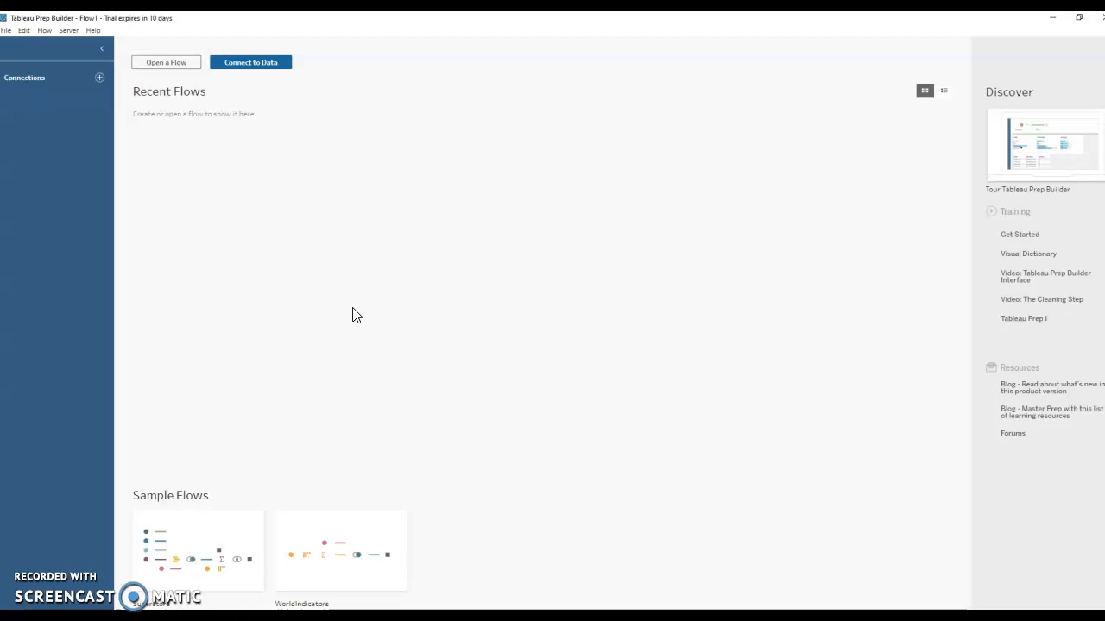
click(98, 77)
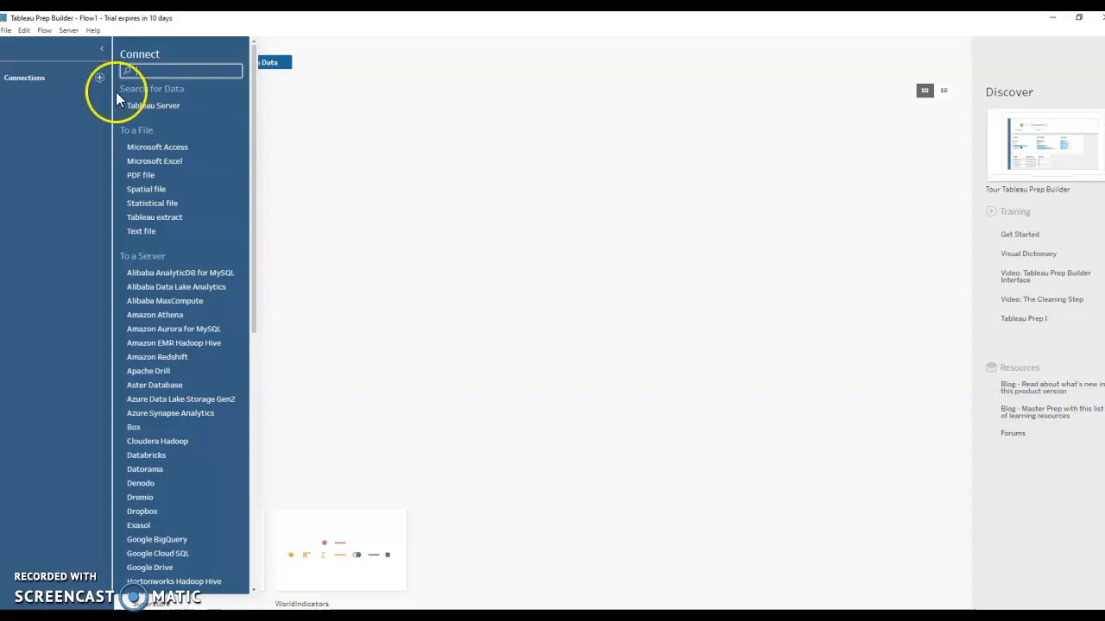
click(172, 164)
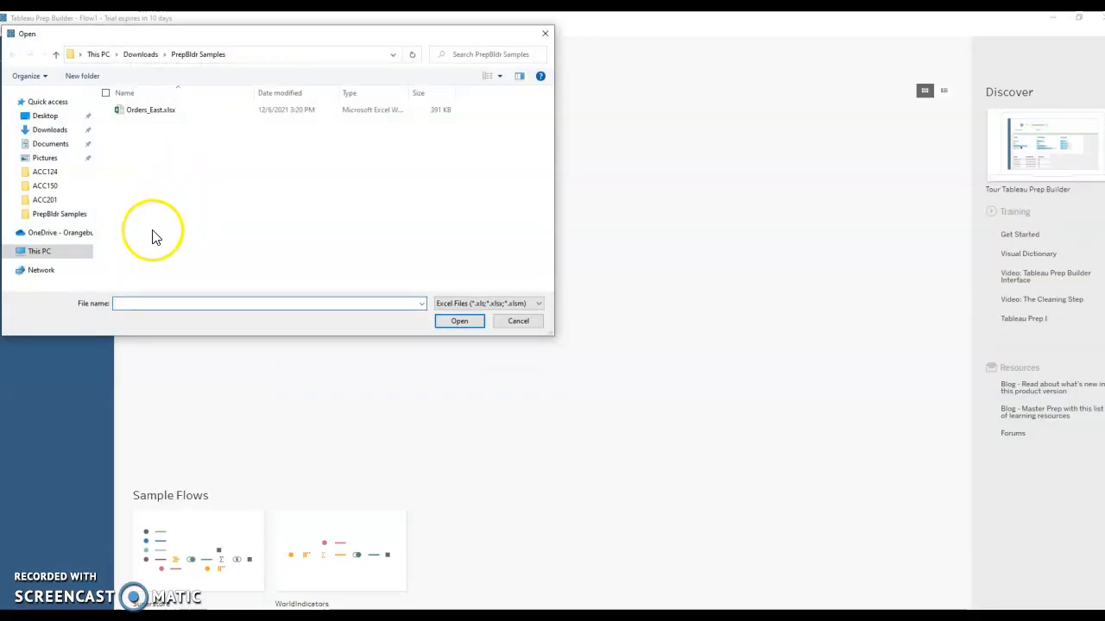
click(155, 112)
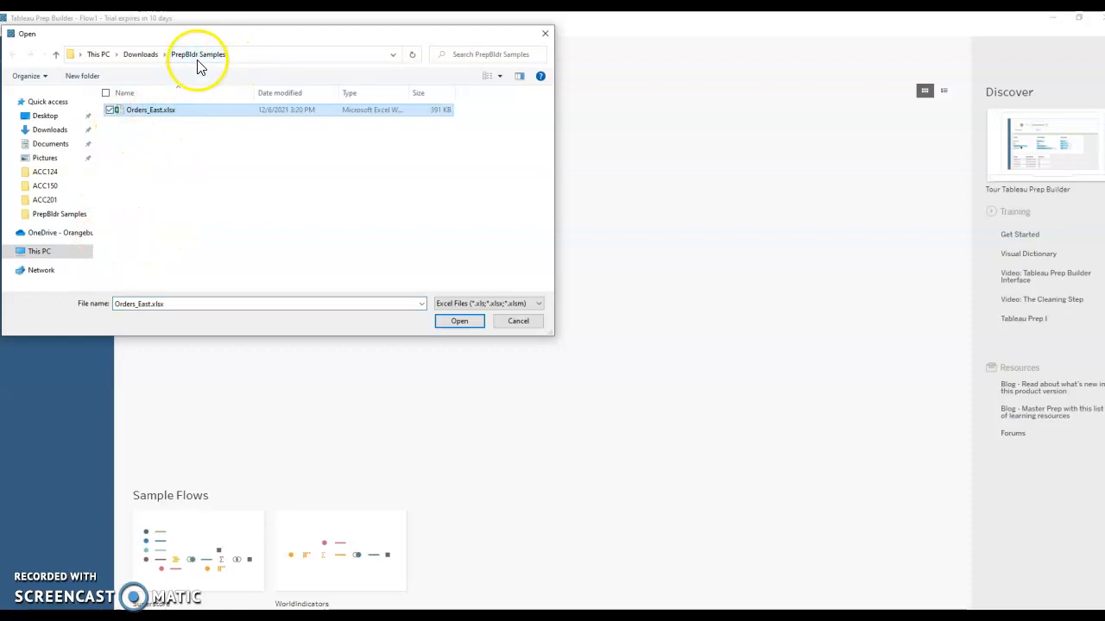
click(458, 320)
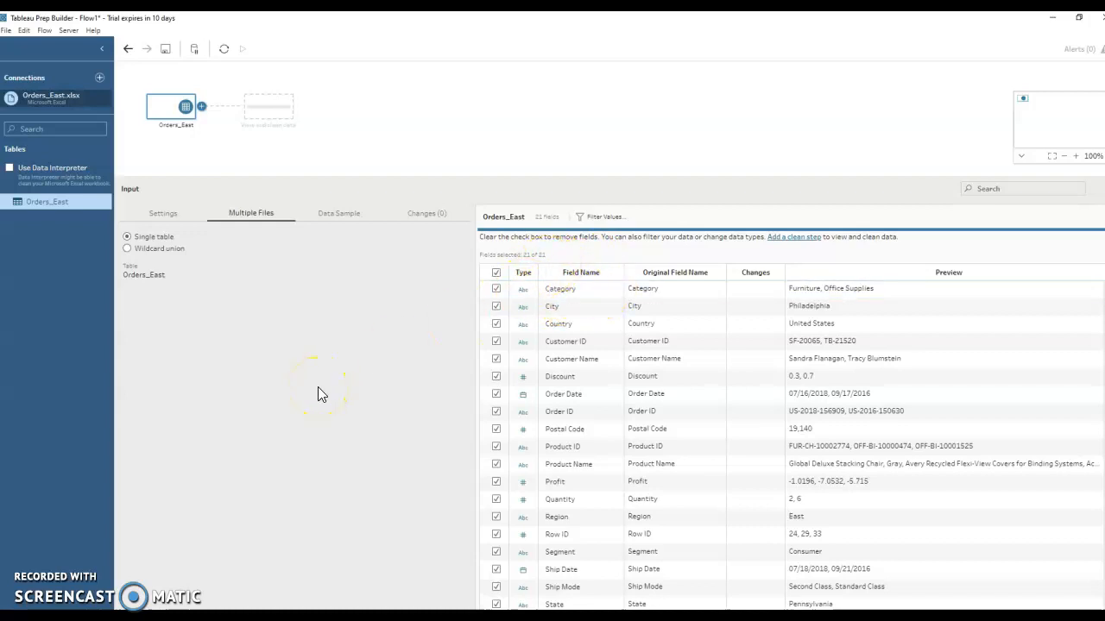
Add a text file connection to Orders_Central.csv from the PrepBldr Samples folder
click(97, 76)
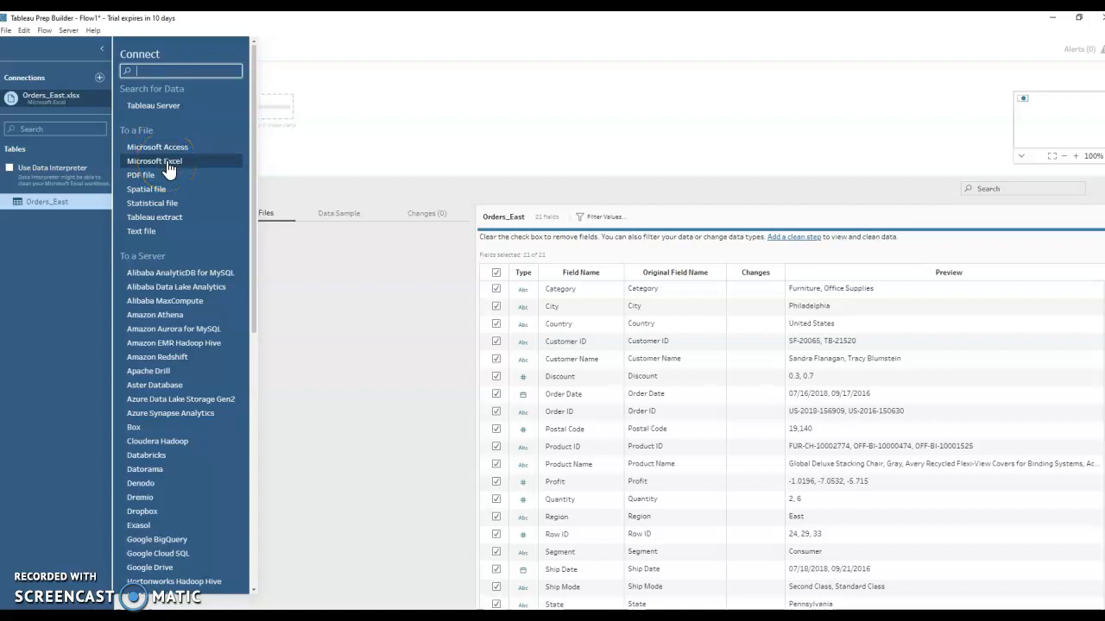
click(168, 232)
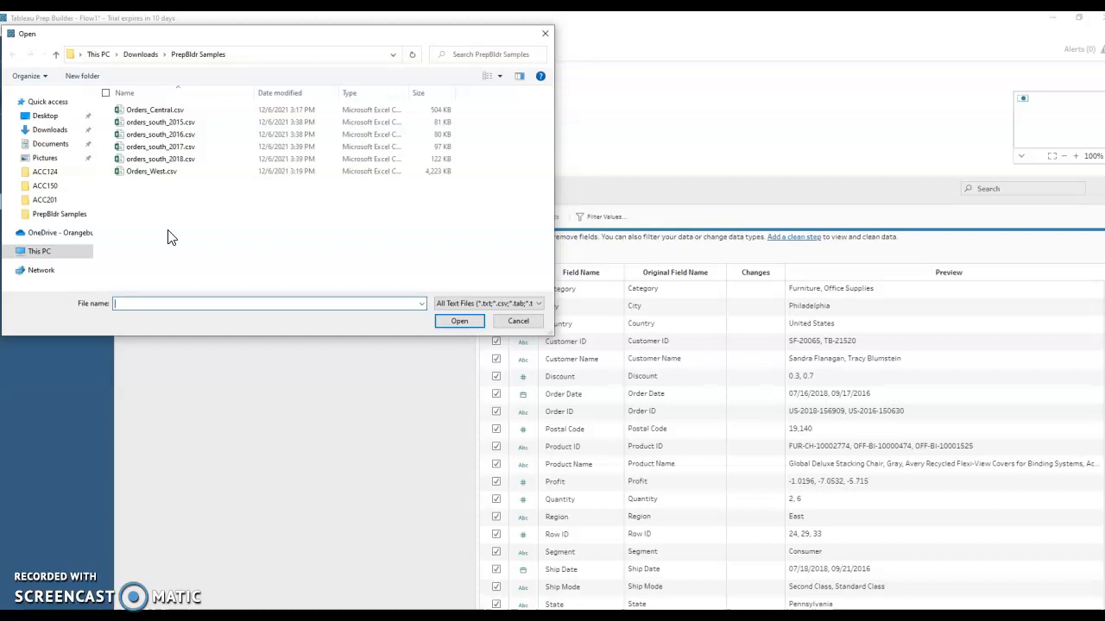
click(160, 111)
click(459, 321)
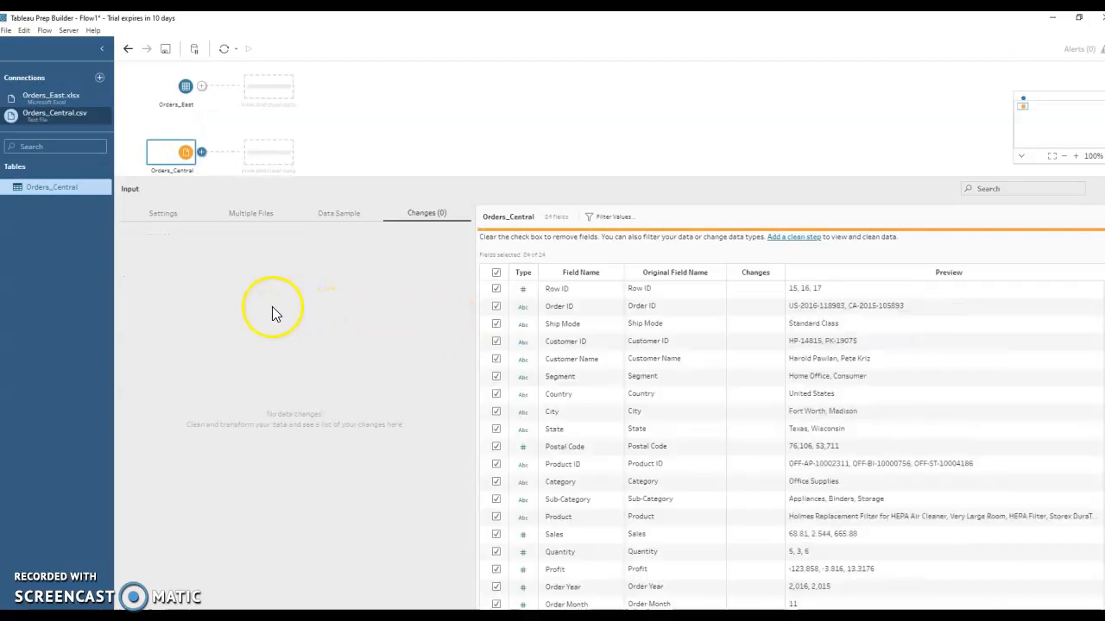
Add a text file connection to Orders_West.csv from the same samples folder
click(99, 78)
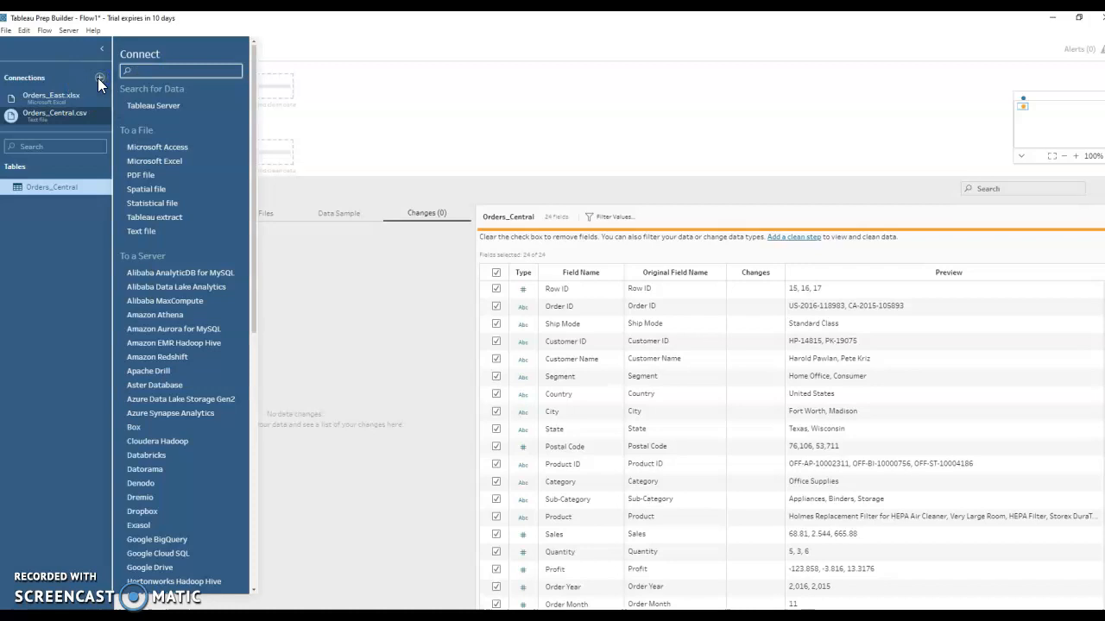
click(142, 230)
click(169, 175)
click(454, 323)
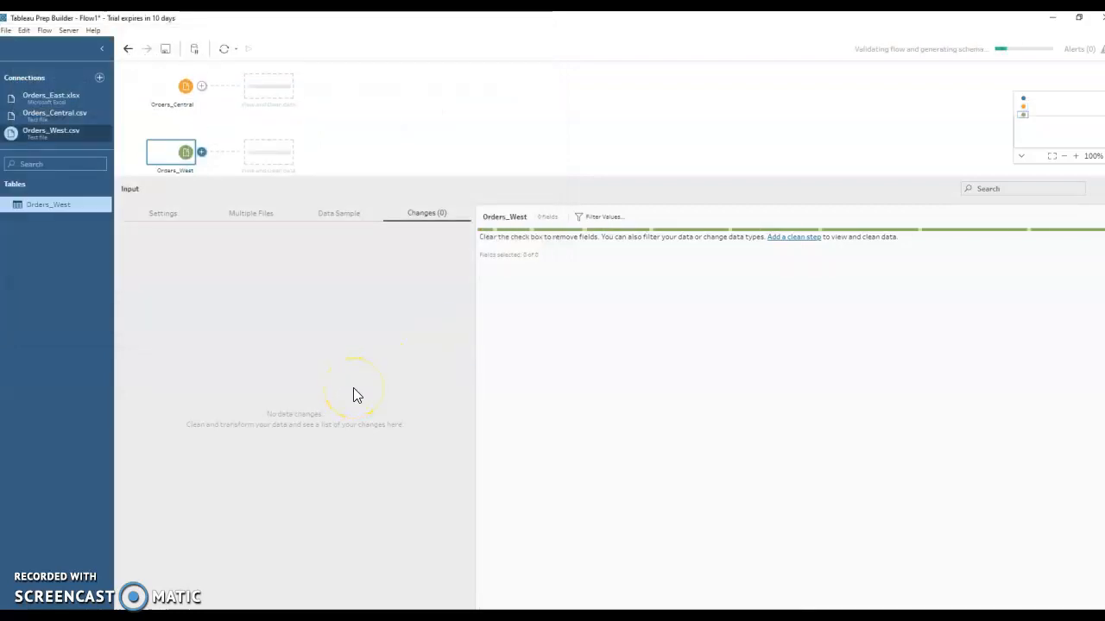
Add a text file connection to orders_south_2015.csv from the samples folder
click(99, 77)
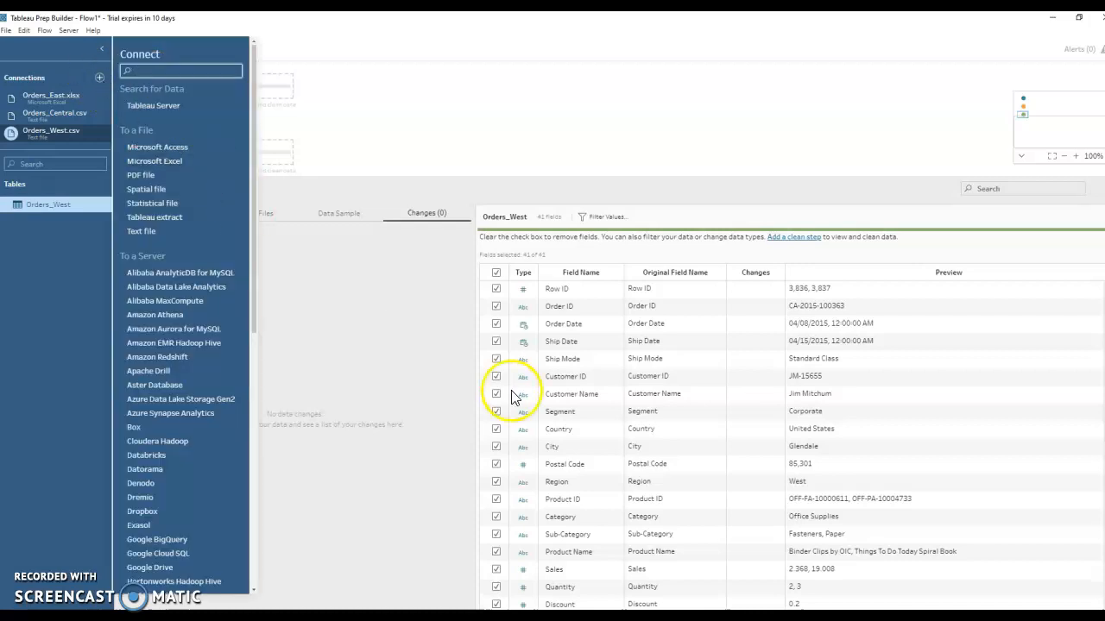
click(168, 238)
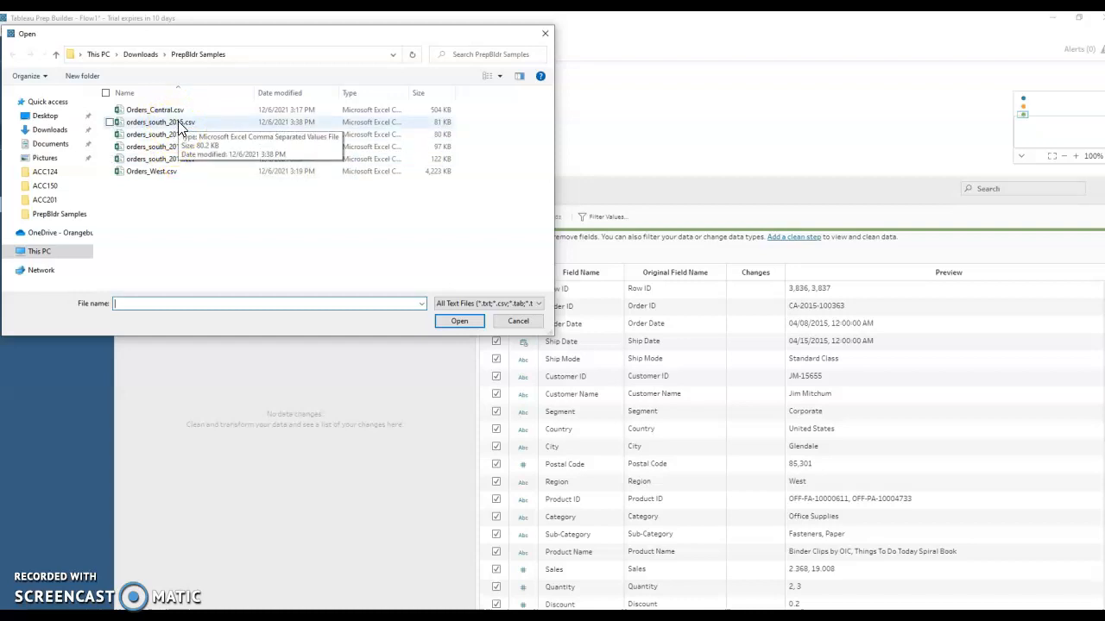
click(180, 121)
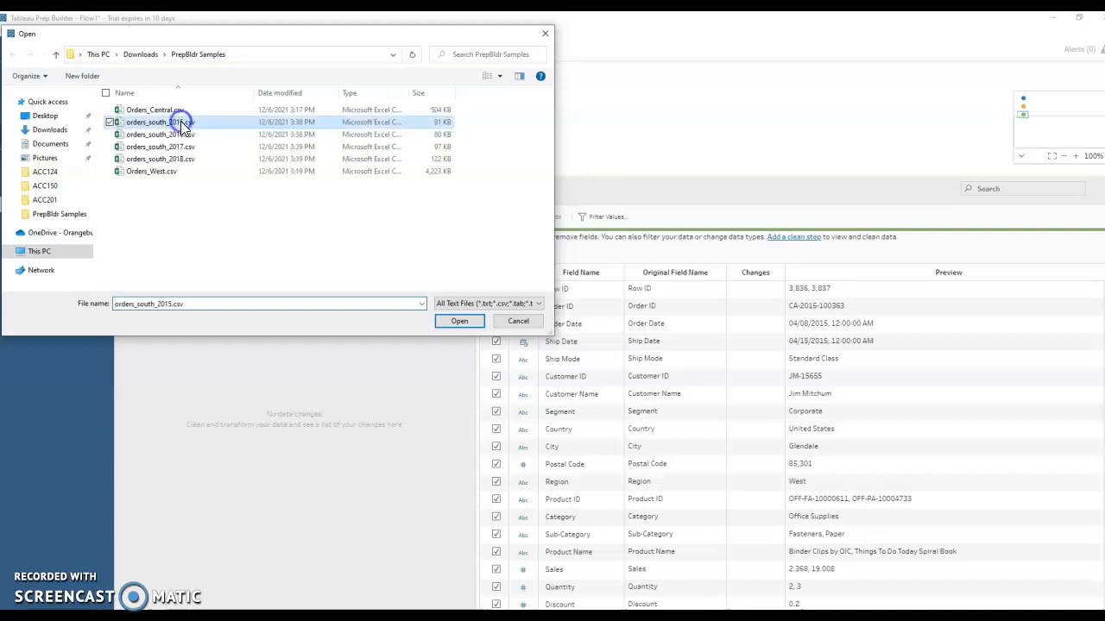
click(458, 321)
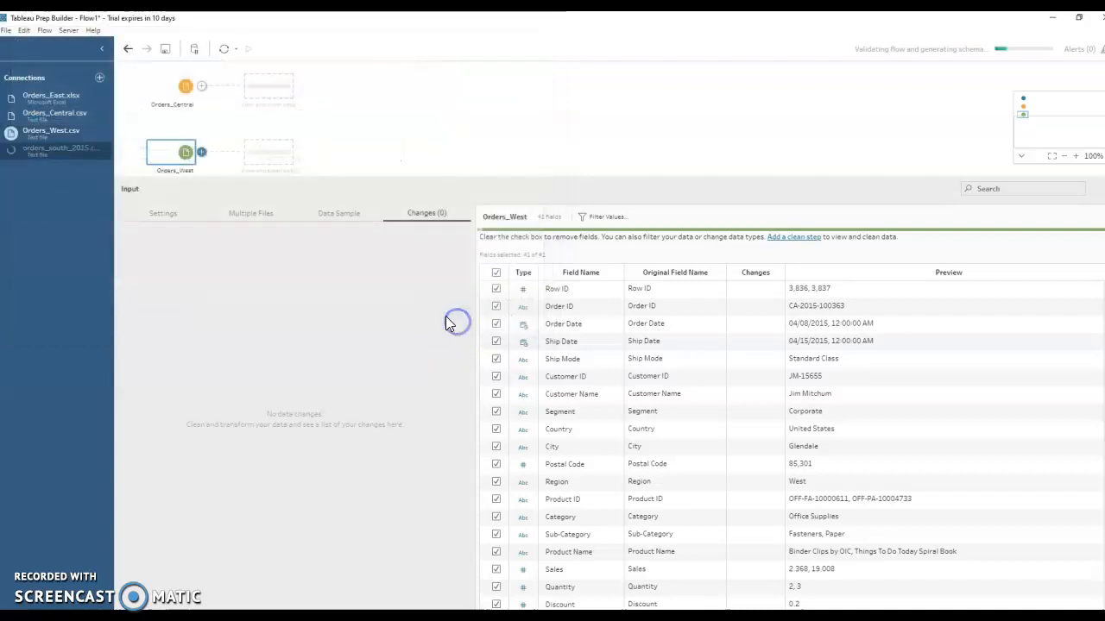
Add a text file connection to orders_south_2016.csv from the samples folder
click(99, 78)
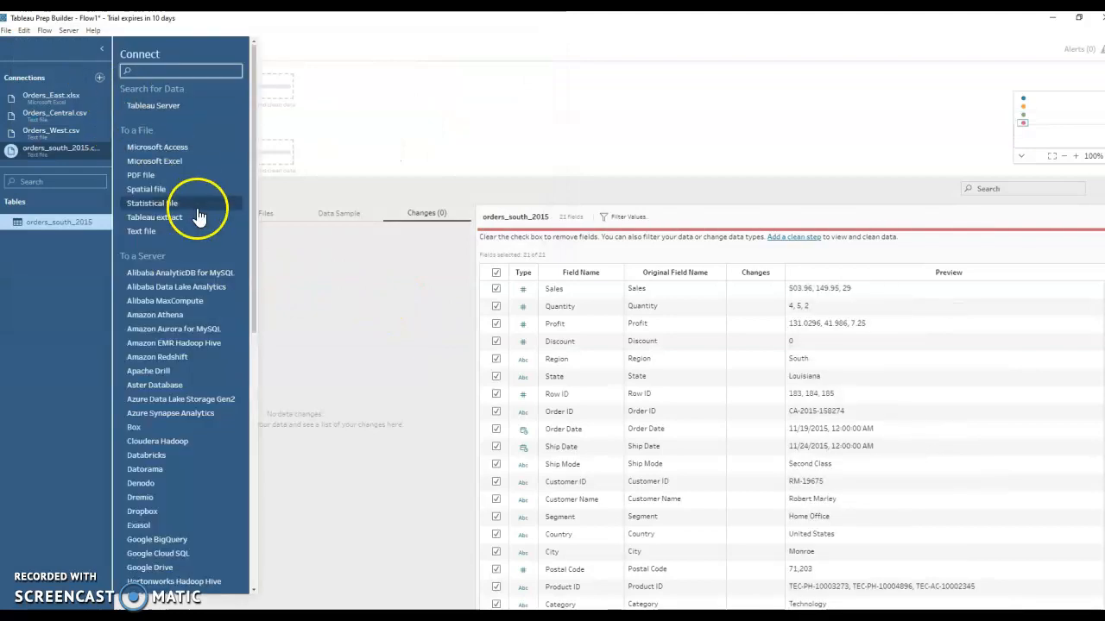
click(171, 234)
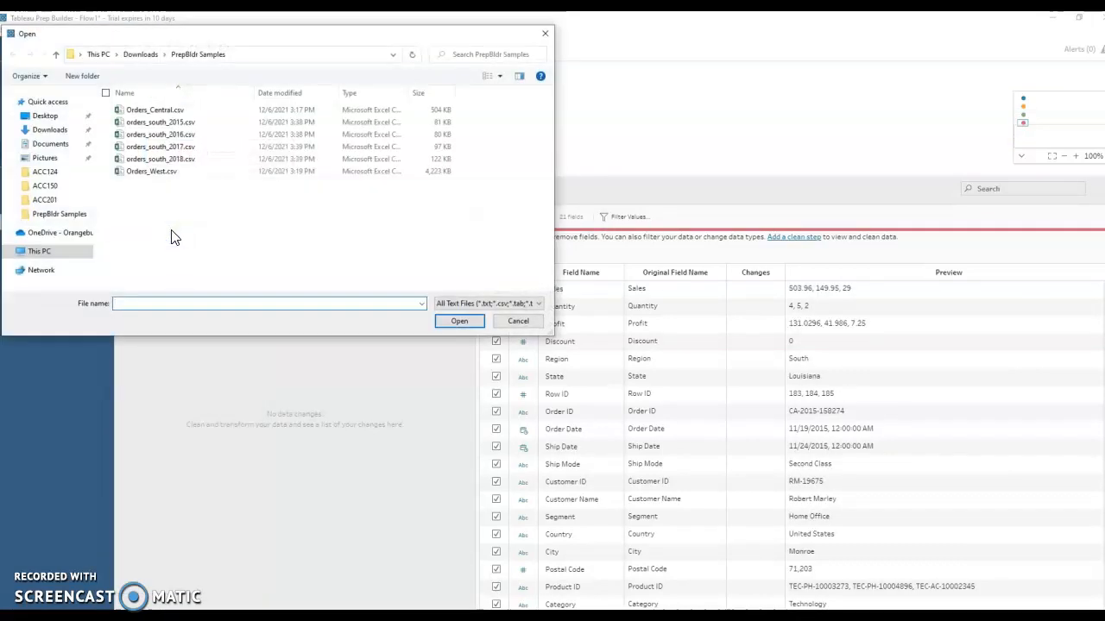
click(166, 137)
click(448, 323)
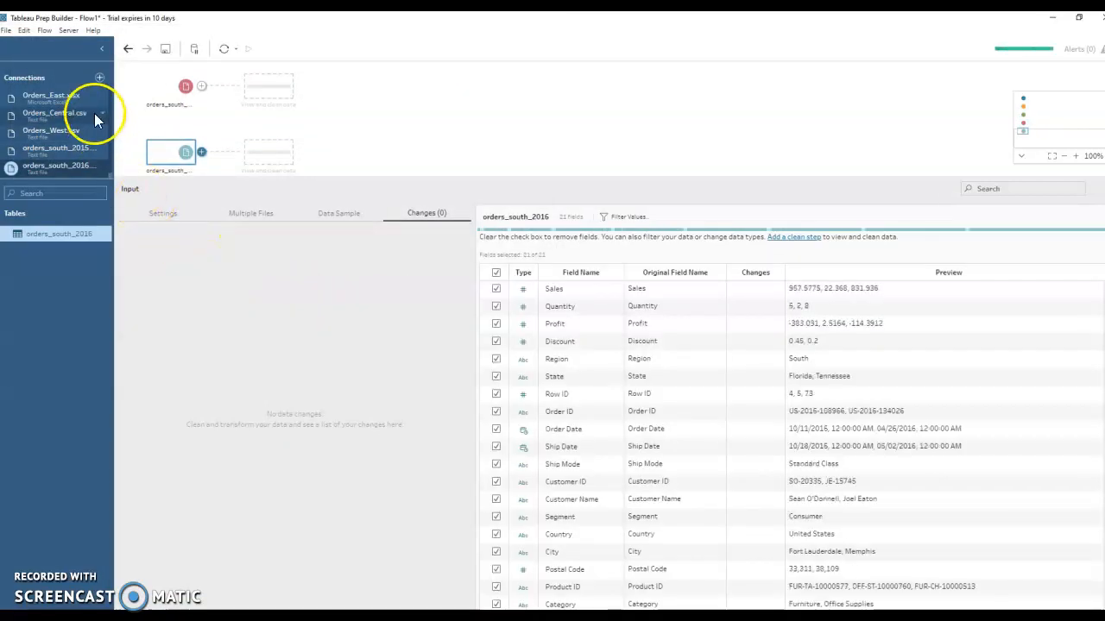
Add a text file connection to orders_south_2017.csv from the samples folder
click(100, 79)
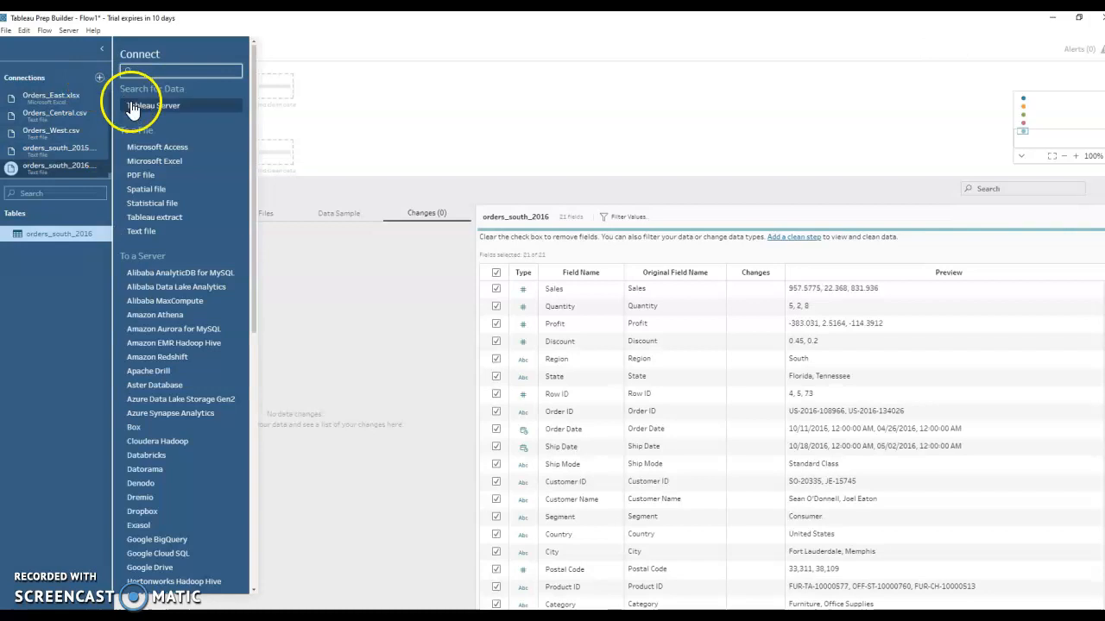
click(167, 232)
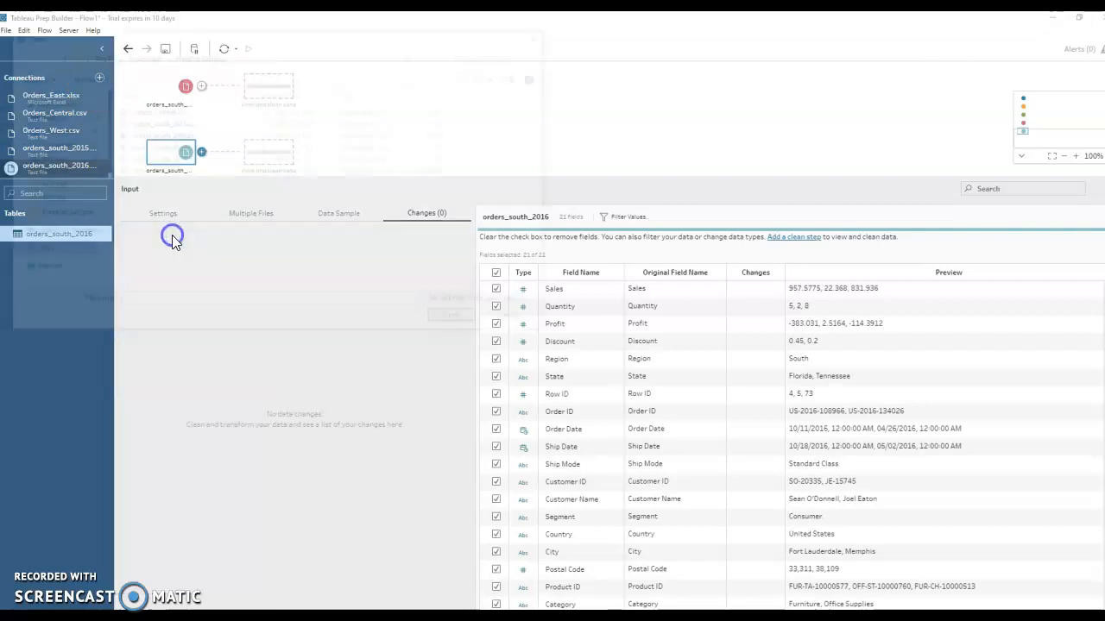
click(169, 146)
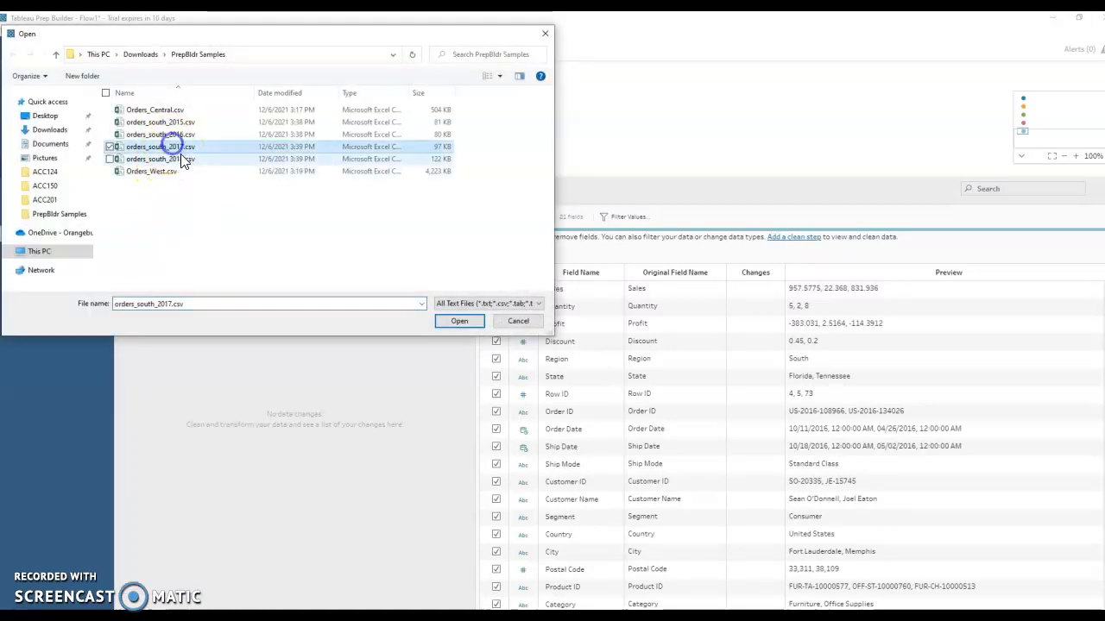
click(458, 322)
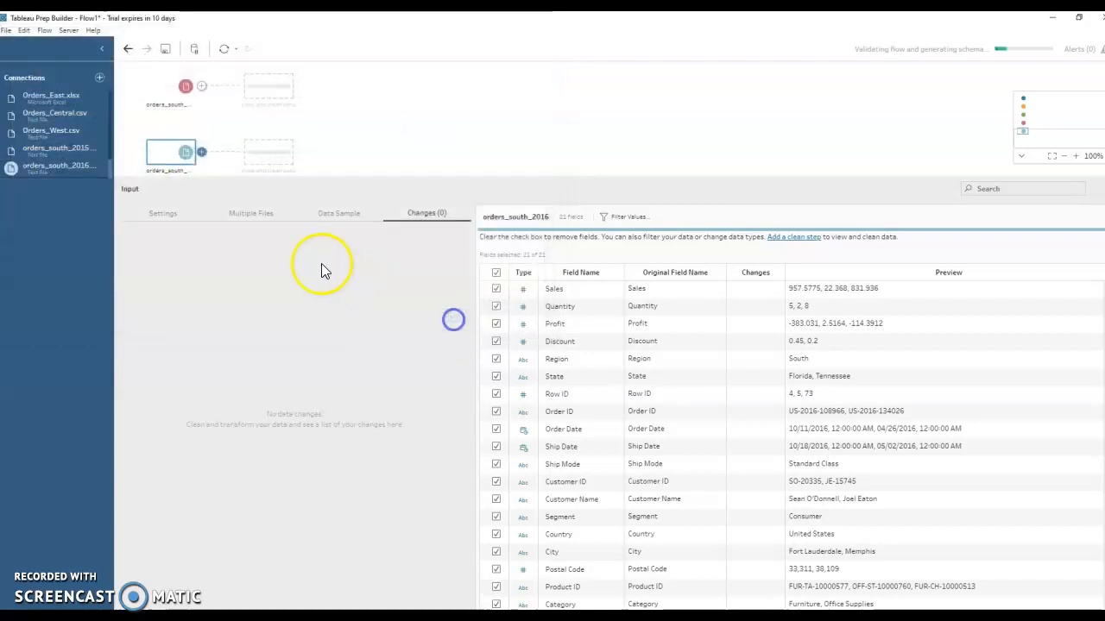
Add a text file connection to orders_south_2018.csv from the samples folder
click(99, 77)
click(141, 231)
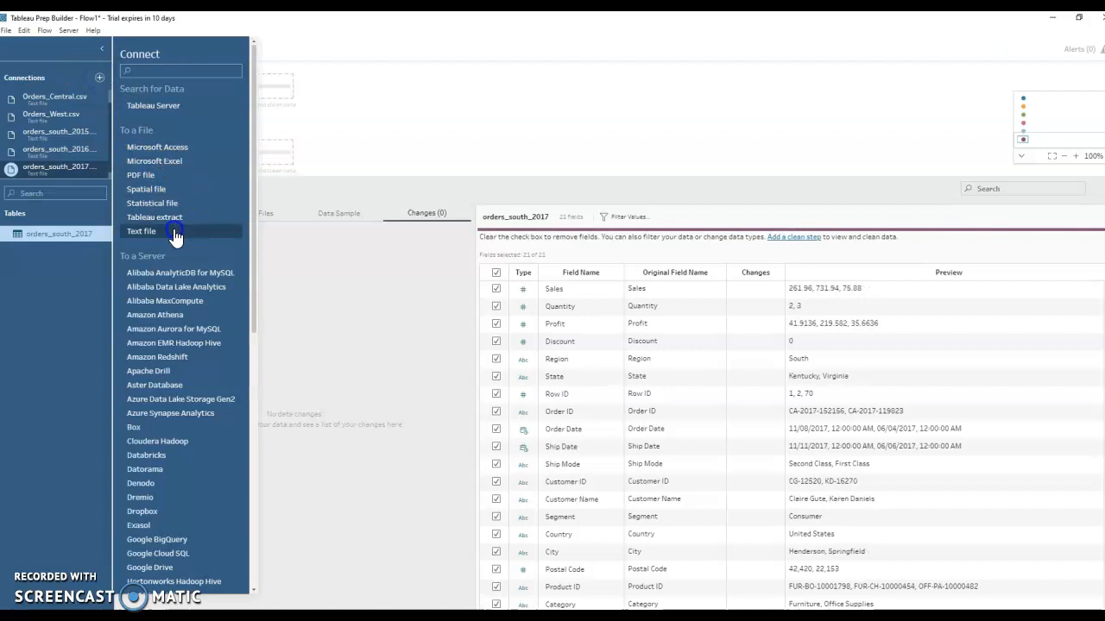
click(171, 160)
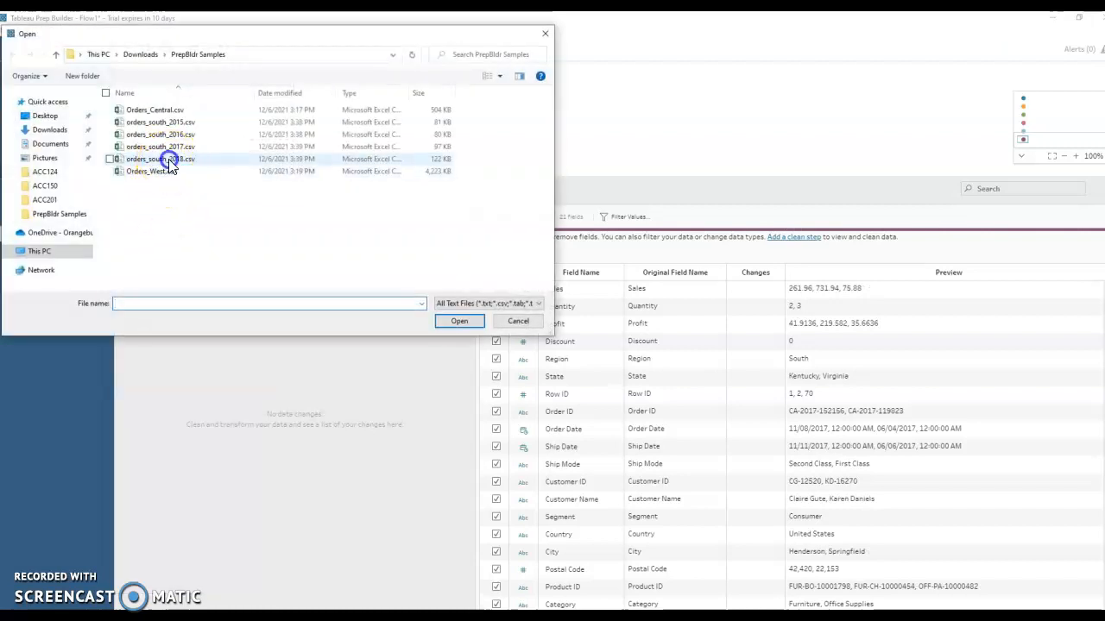
click(448, 323)
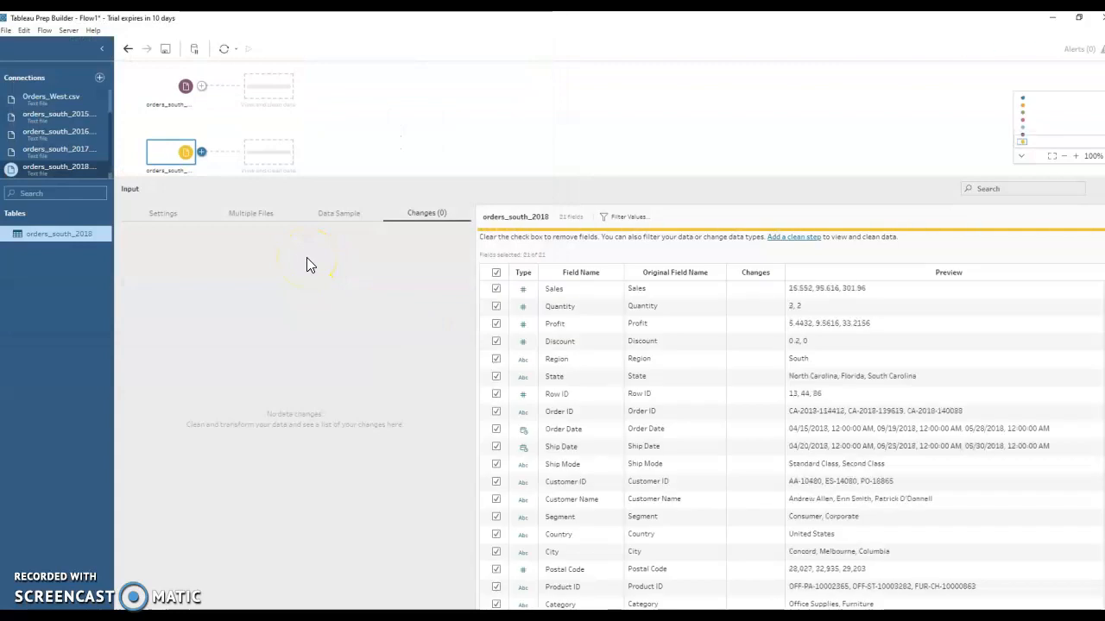
Combine the four orders_south inputs for 2015 through 2018 into a single Union step in the flow
click(505, 137)
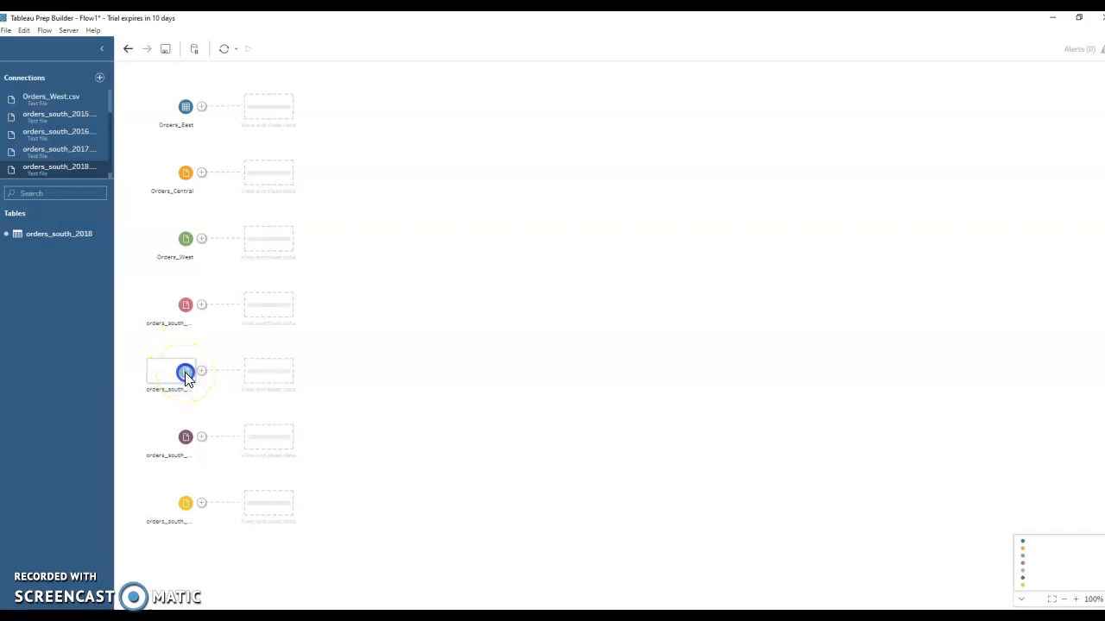
drag(188, 369, 181, 328)
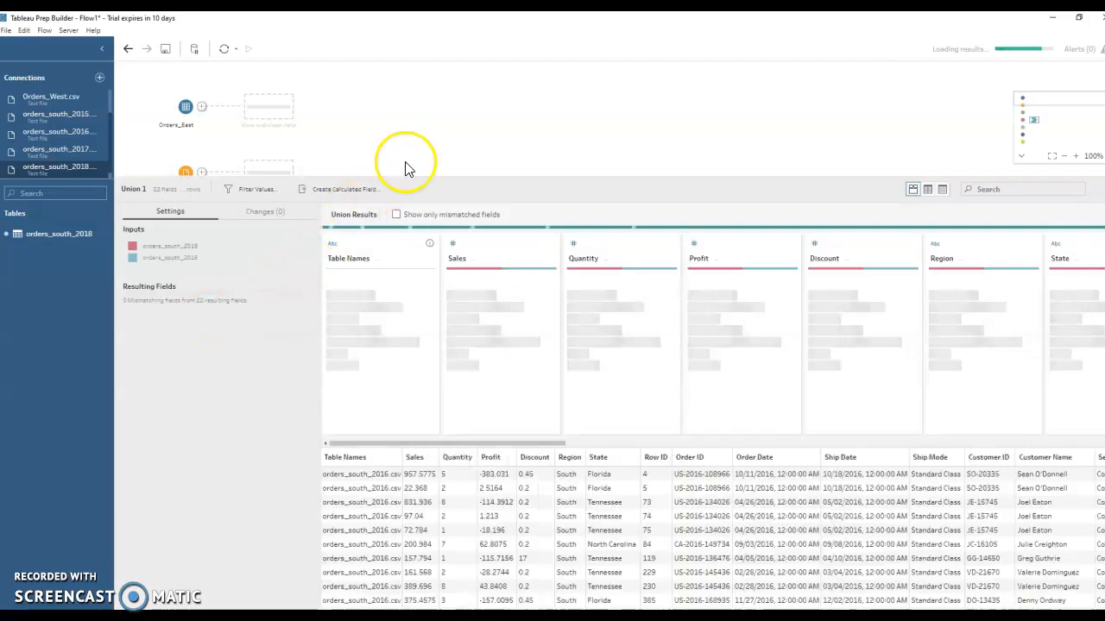
click(457, 132)
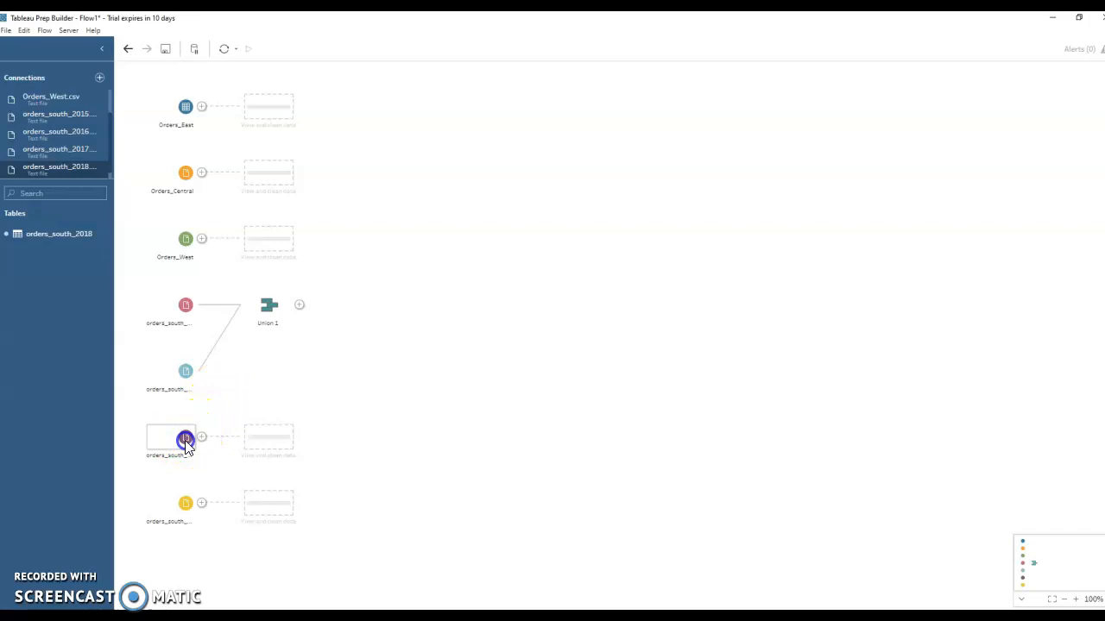
drag(185, 440, 237, 310)
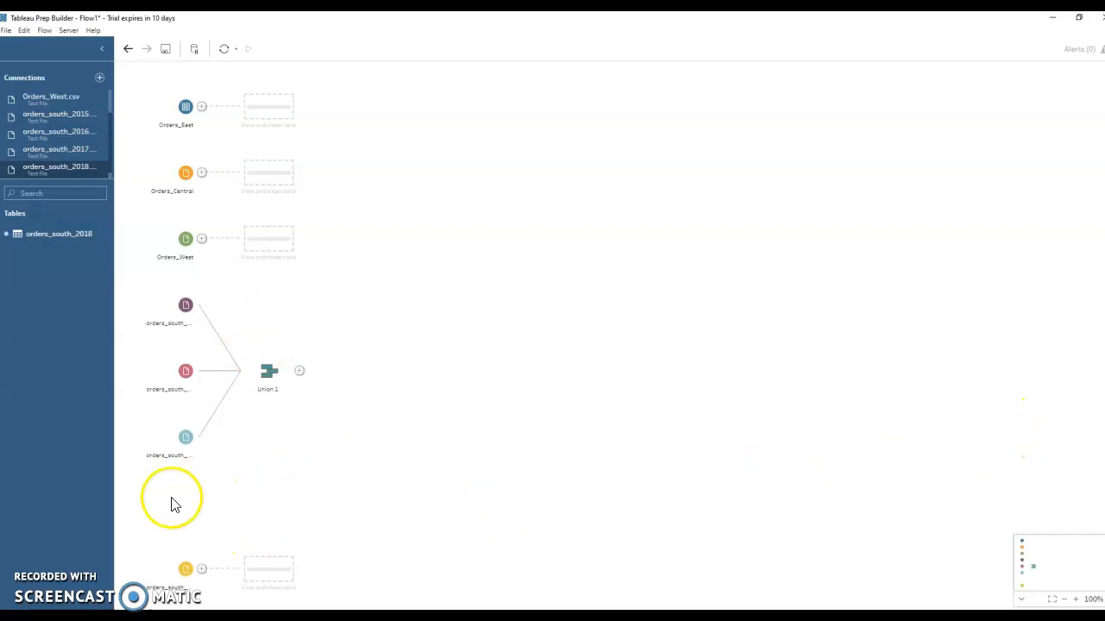
drag(189, 576, 238, 377)
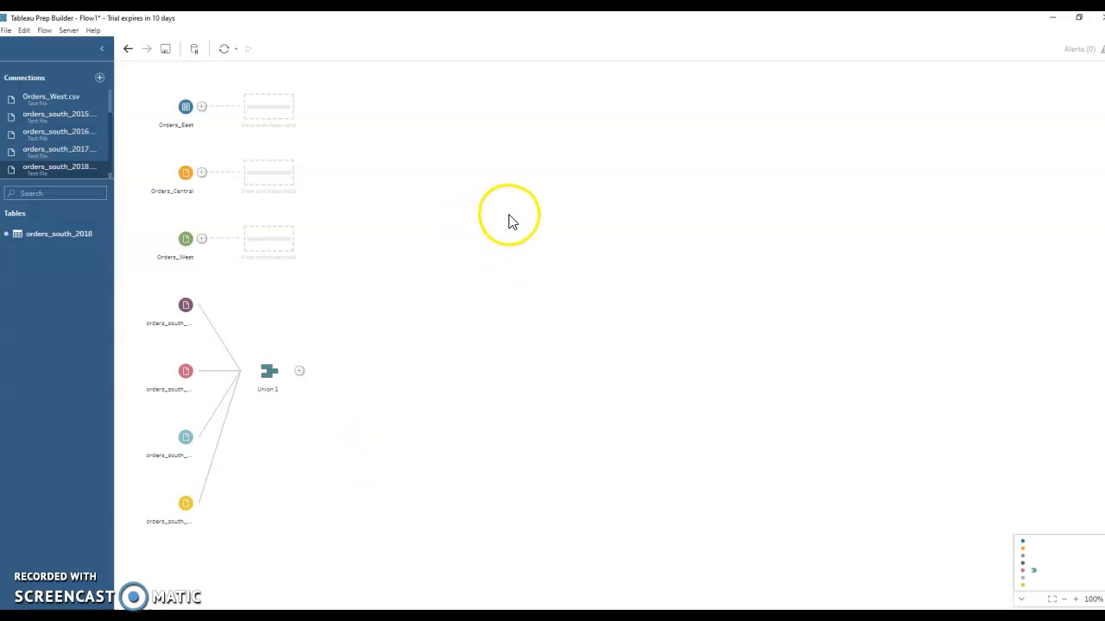
Examine the field list and data types of the Orders_East input, and return to the full flow view
click(182, 110)
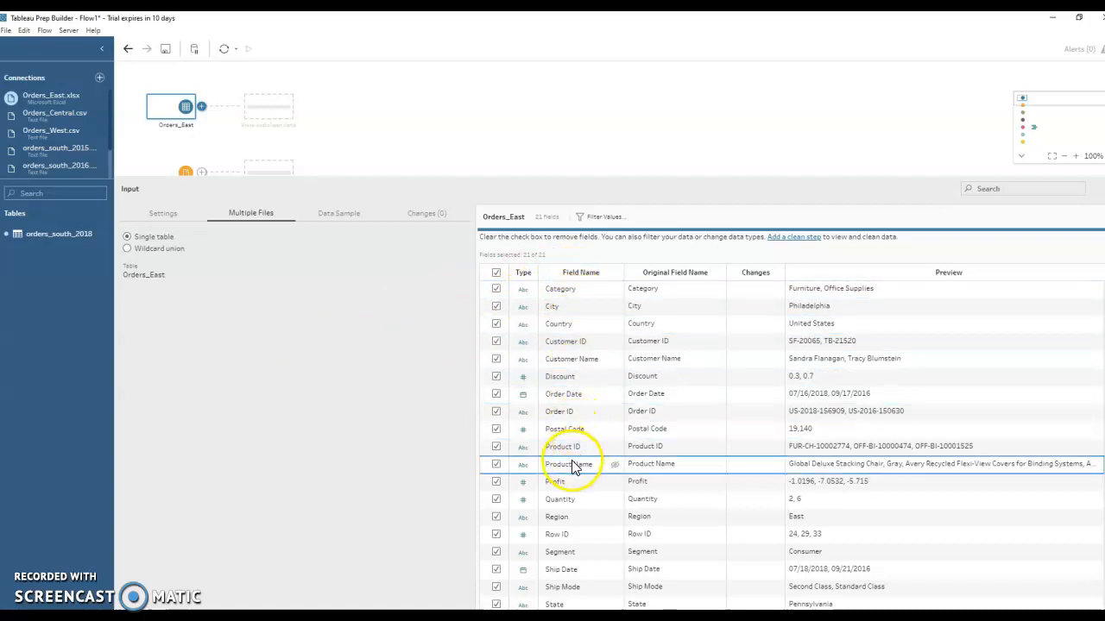
click(524, 285)
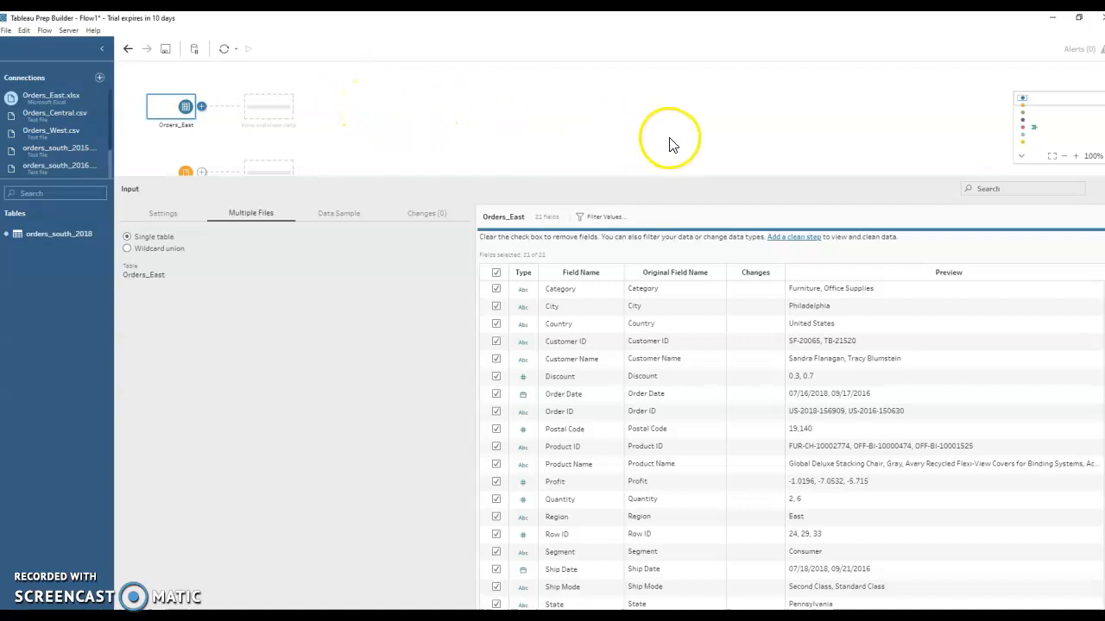
click(592, 129)
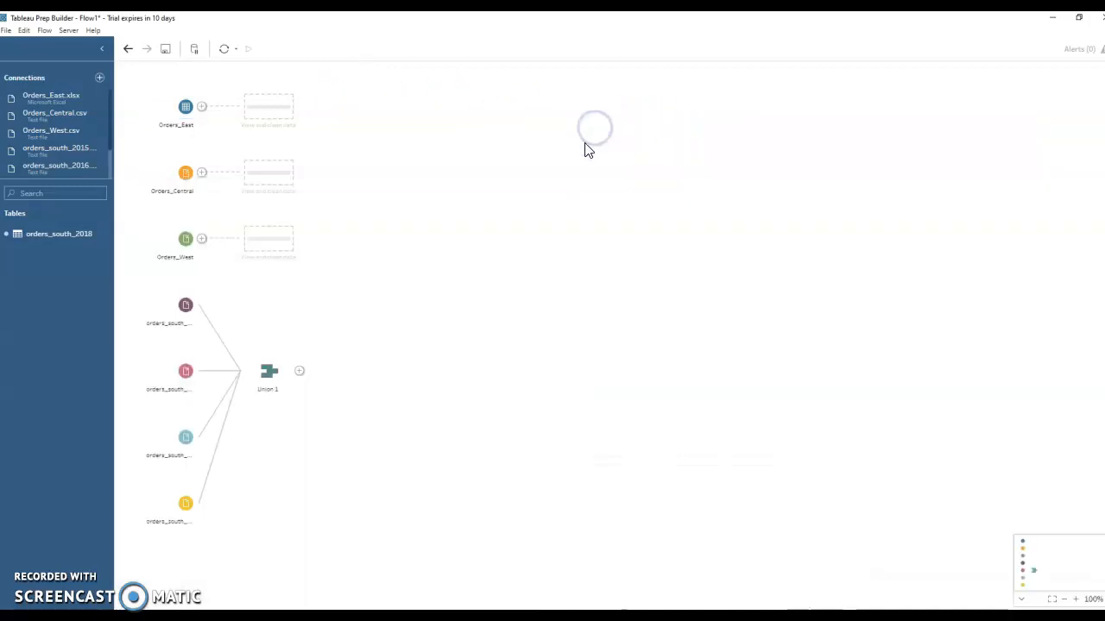
Exclude the duplicate fields Right_Row ID and Right_Order Date from the Orders_West input
click(183, 242)
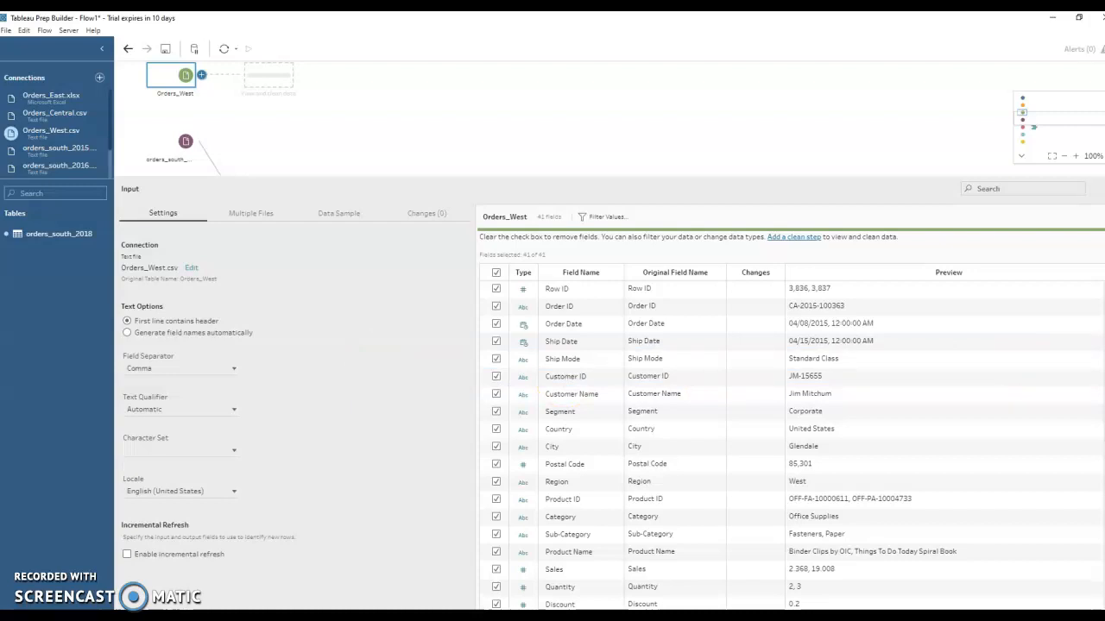
scroll(793, 446, down, 5)
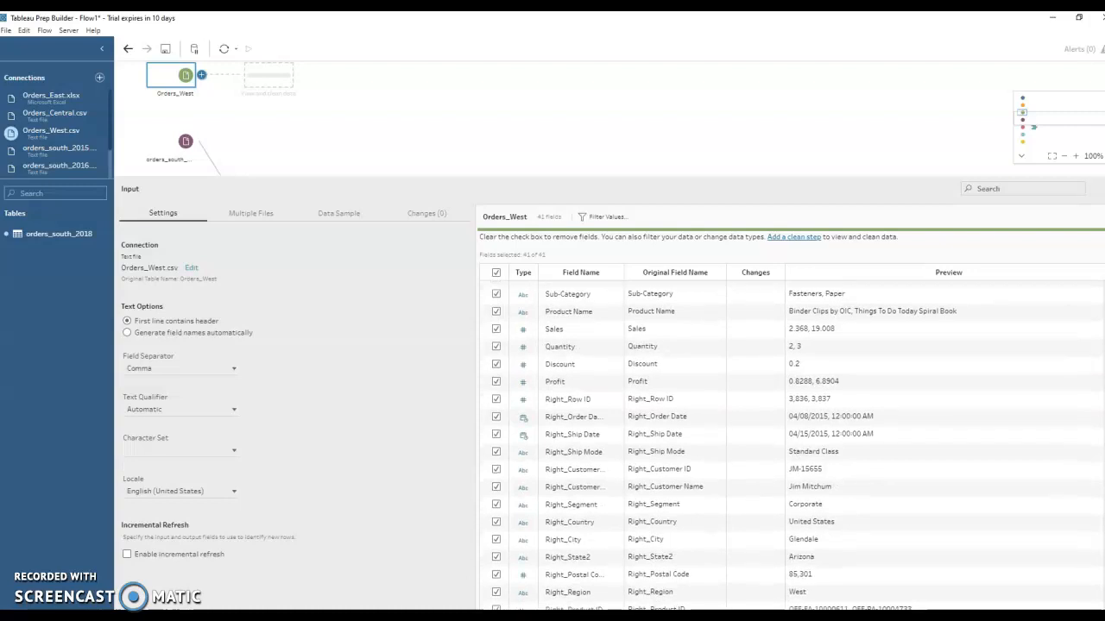
scroll(793, 446, down, 2)
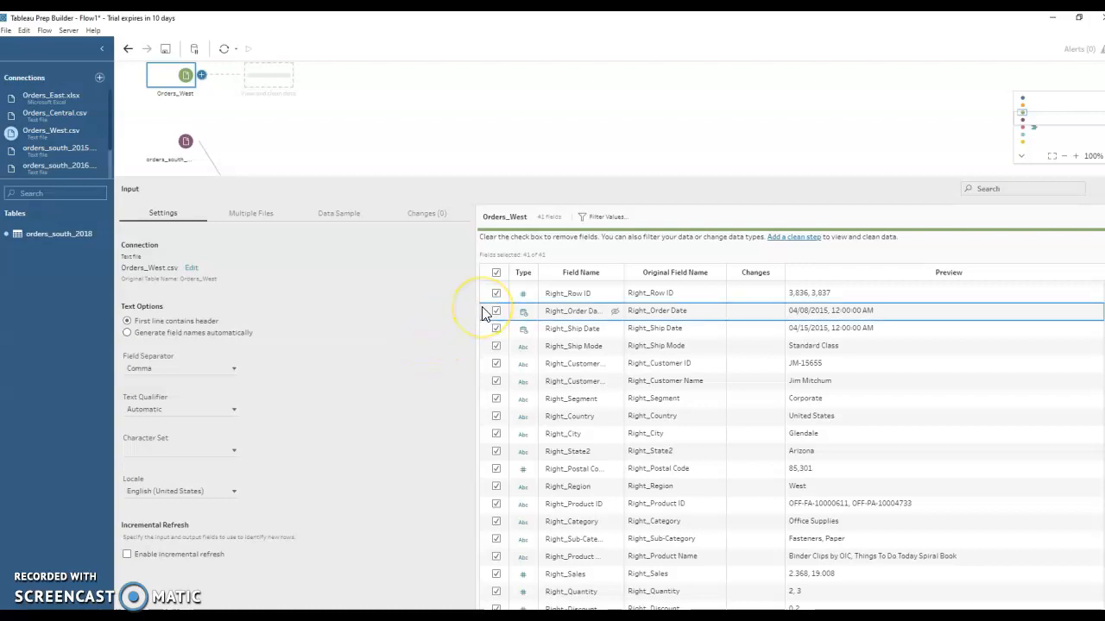
click(425, 330)
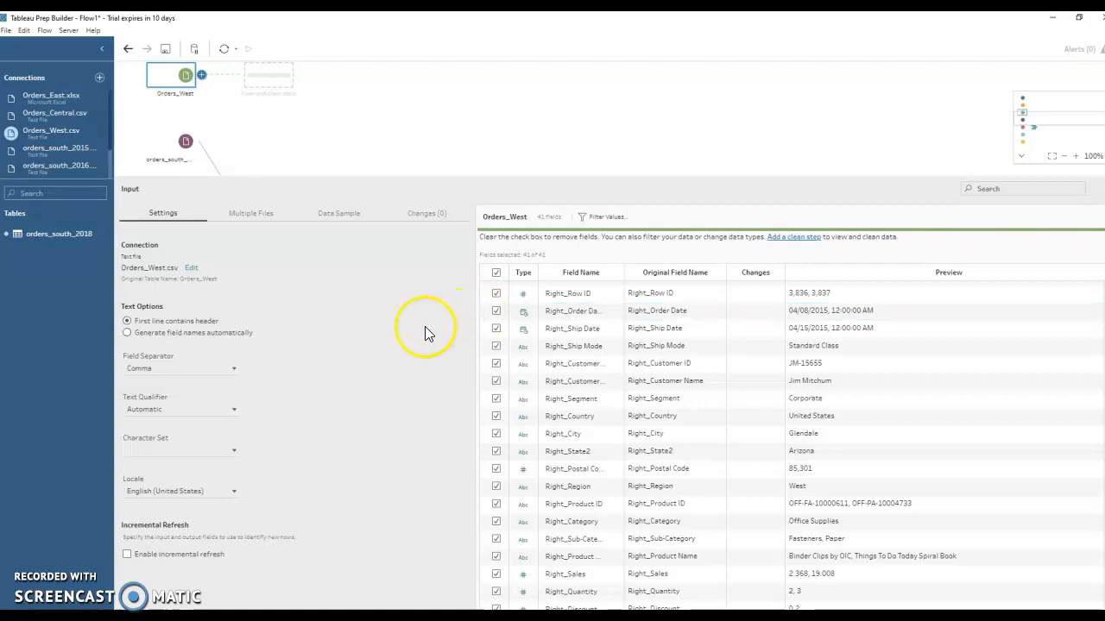
click(495, 294)
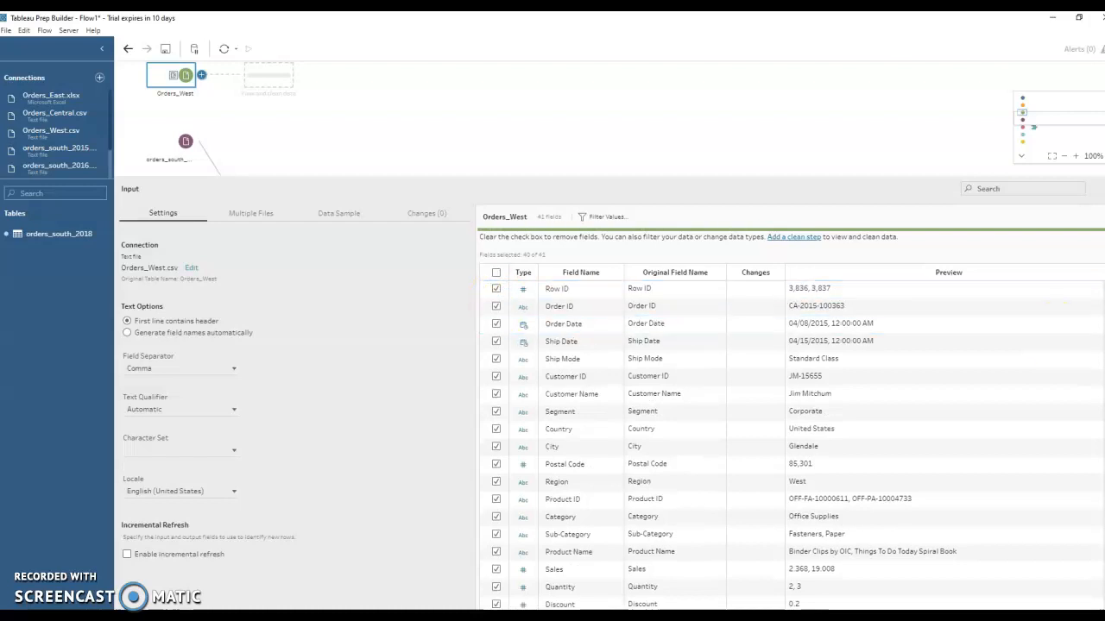
scroll(790, 440, down, 5)
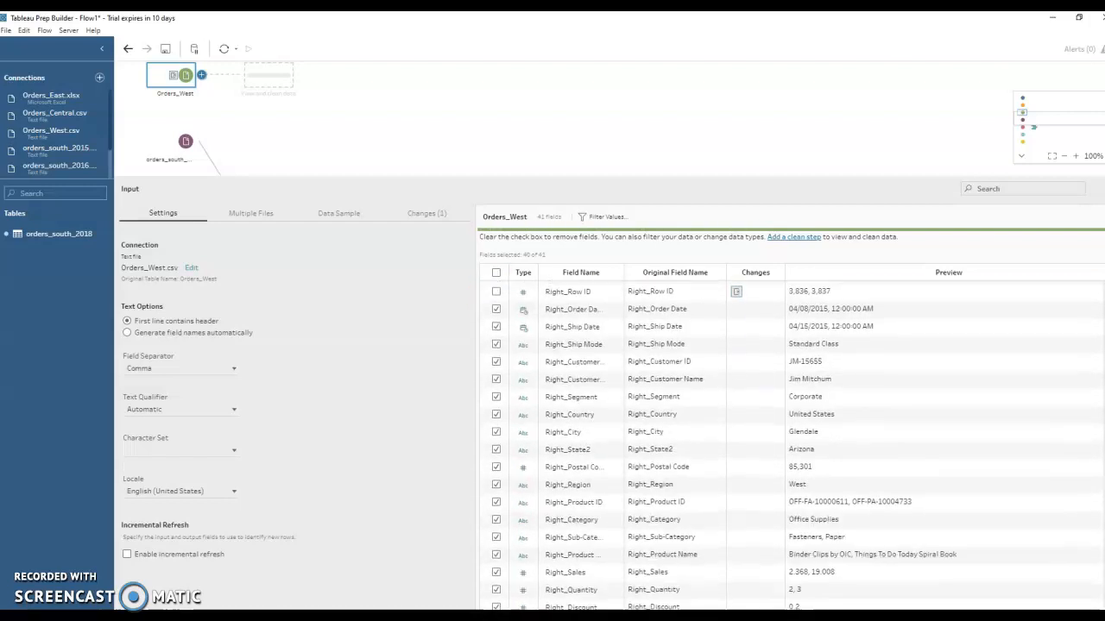
click(496, 309)
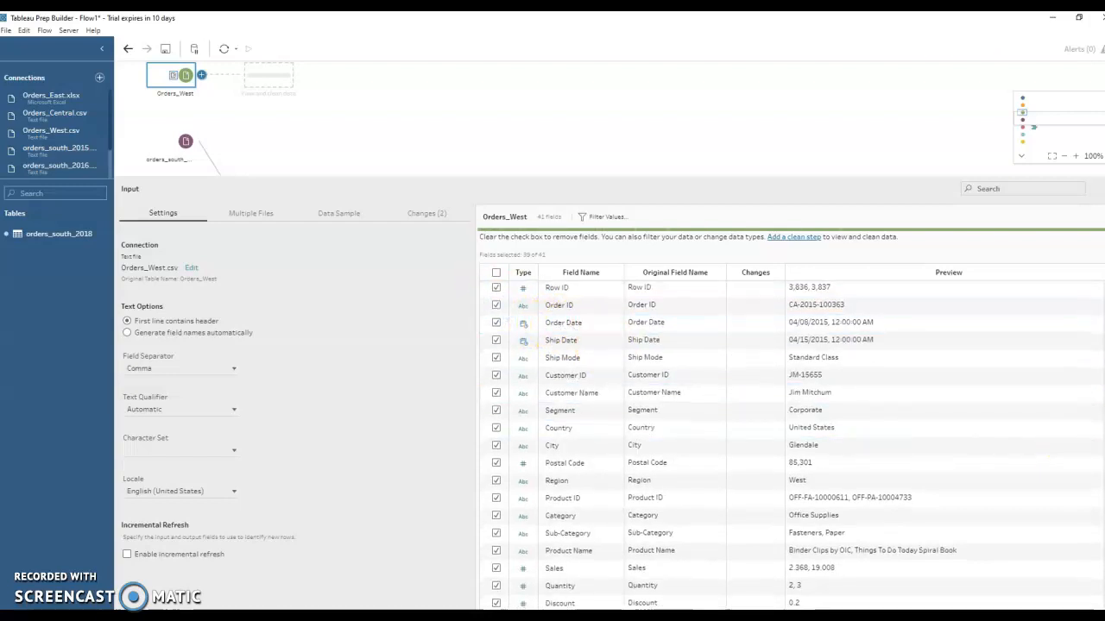
Exclude the duplicate fields Right_Ship Date and Right_Ship Mode from the Orders_West input
scroll(1048, 457, down, 5)
scroll(1093, 506, up, 3)
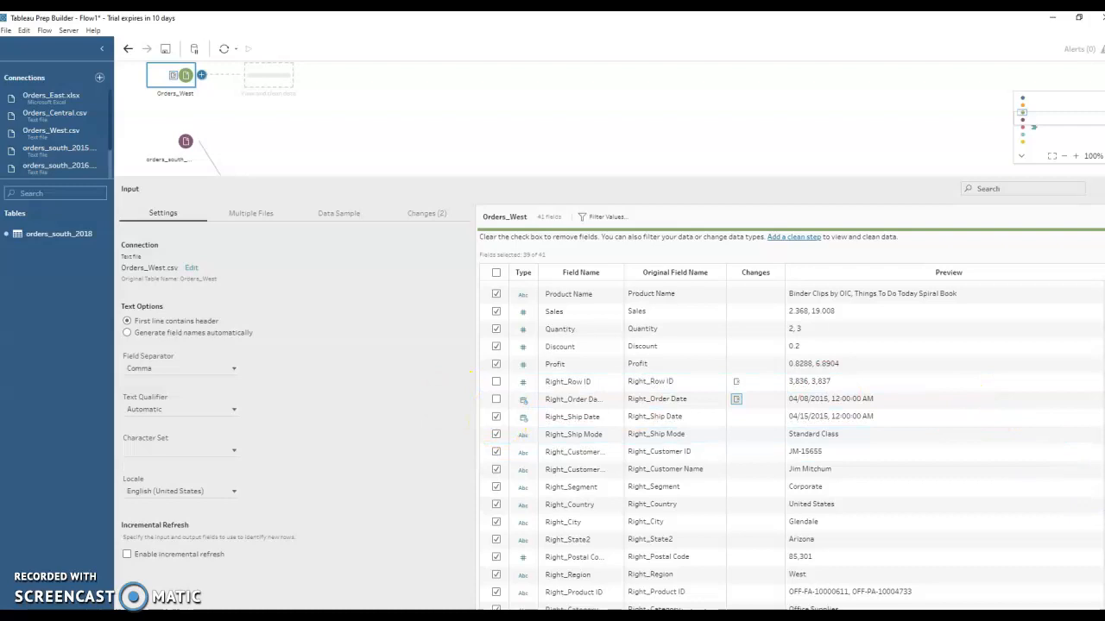
drag(1104, 454, 1103, 320)
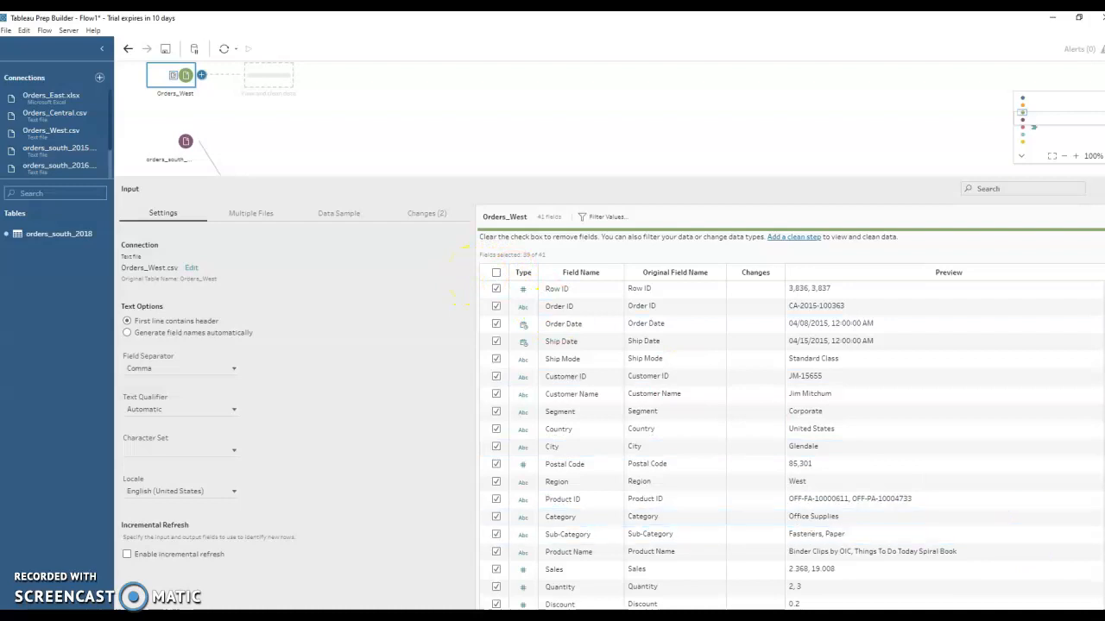
scroll(791, 446, down, 4)
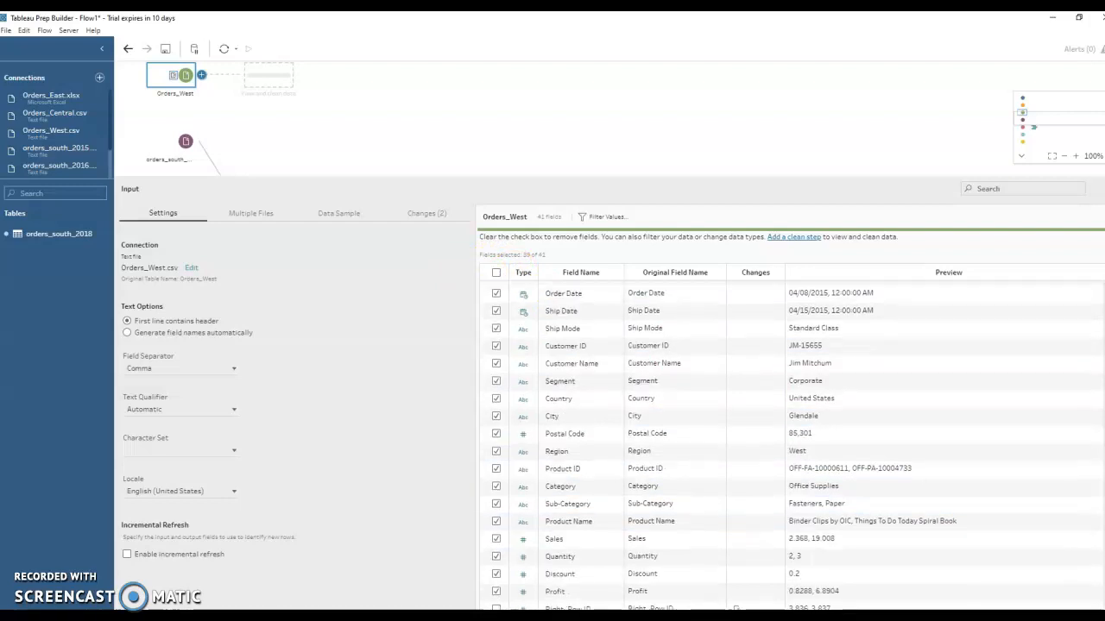
scroll(791, 446, down, 3)
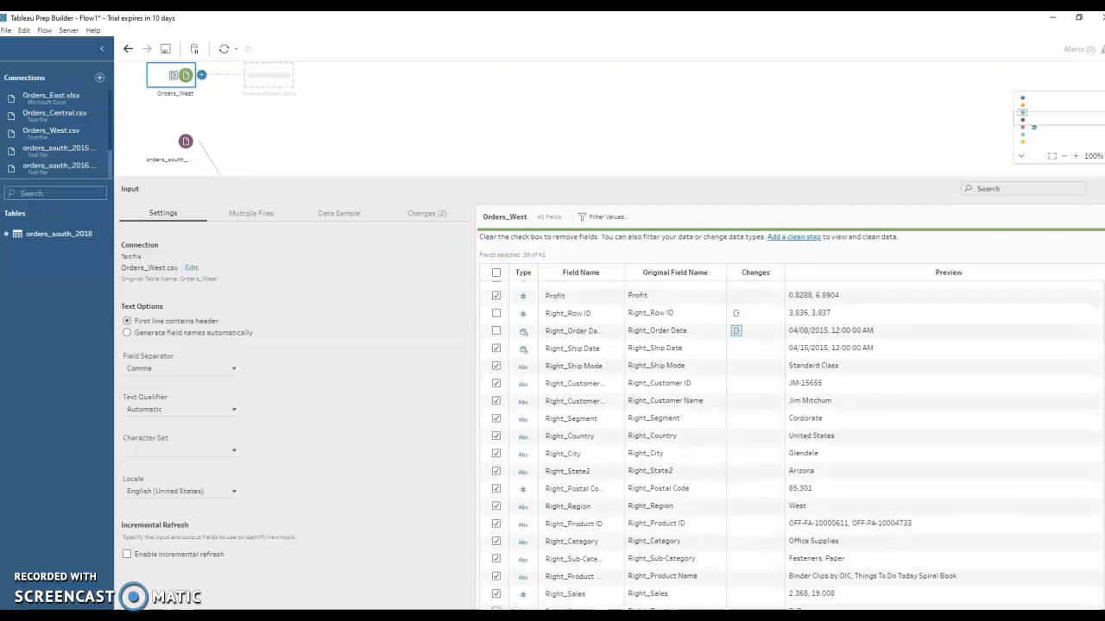
scroll(792, 446, down, 1)
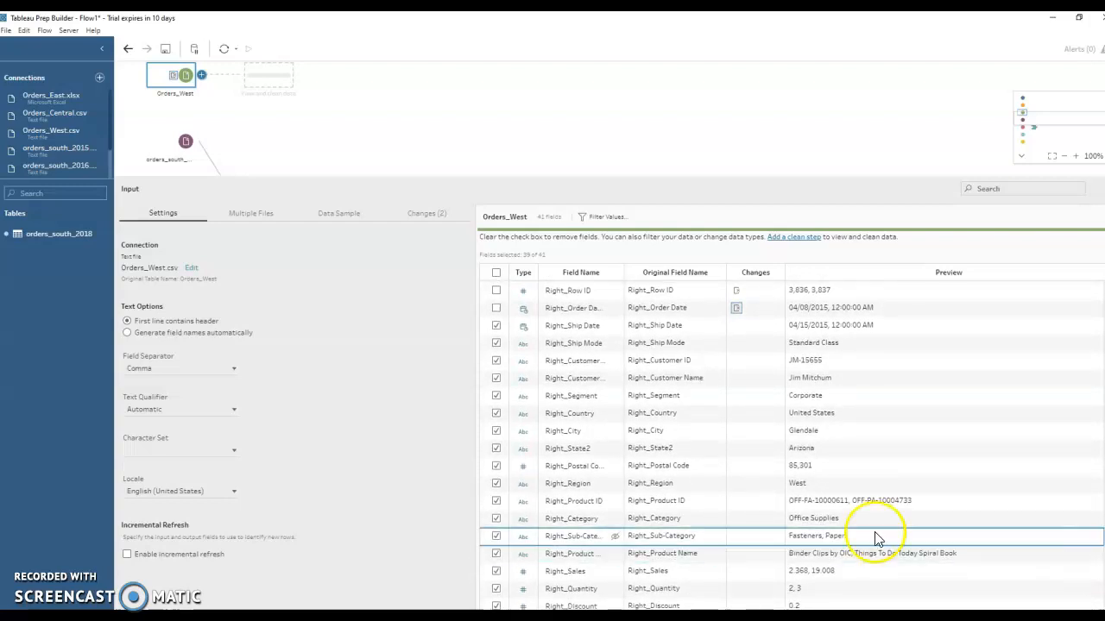
click(496, 327)
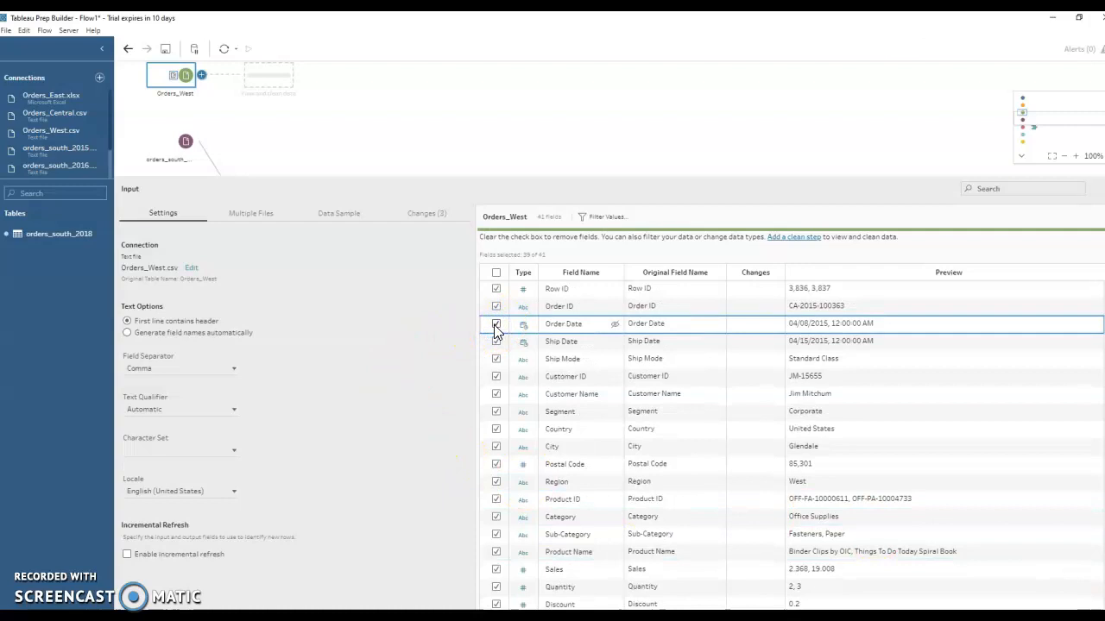
drag(1104, 345, 1104, 348)
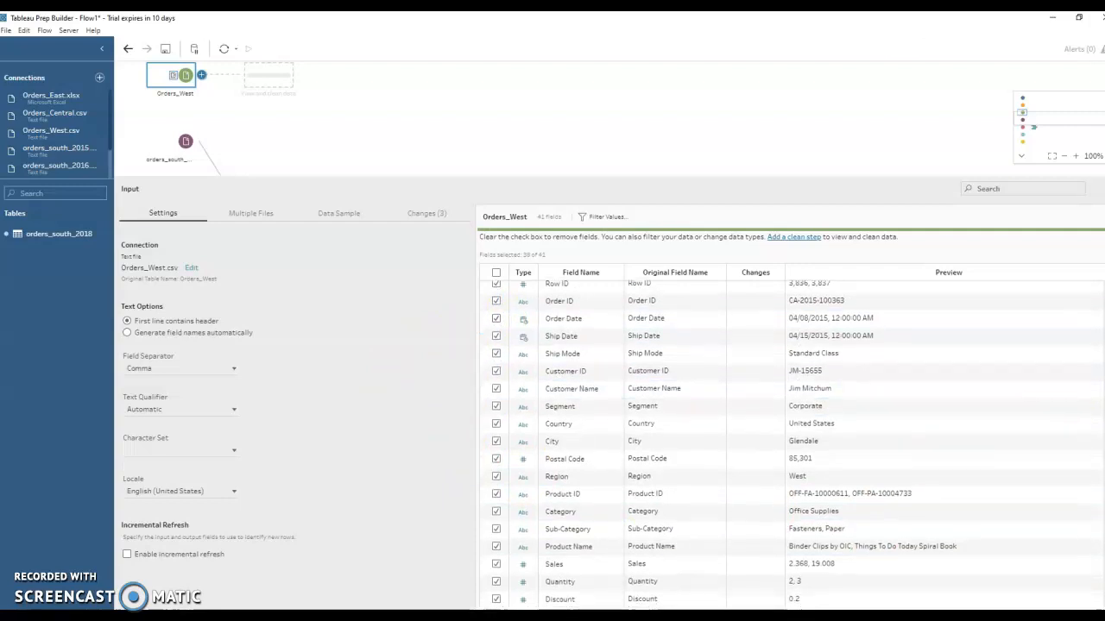
click(497, 339)
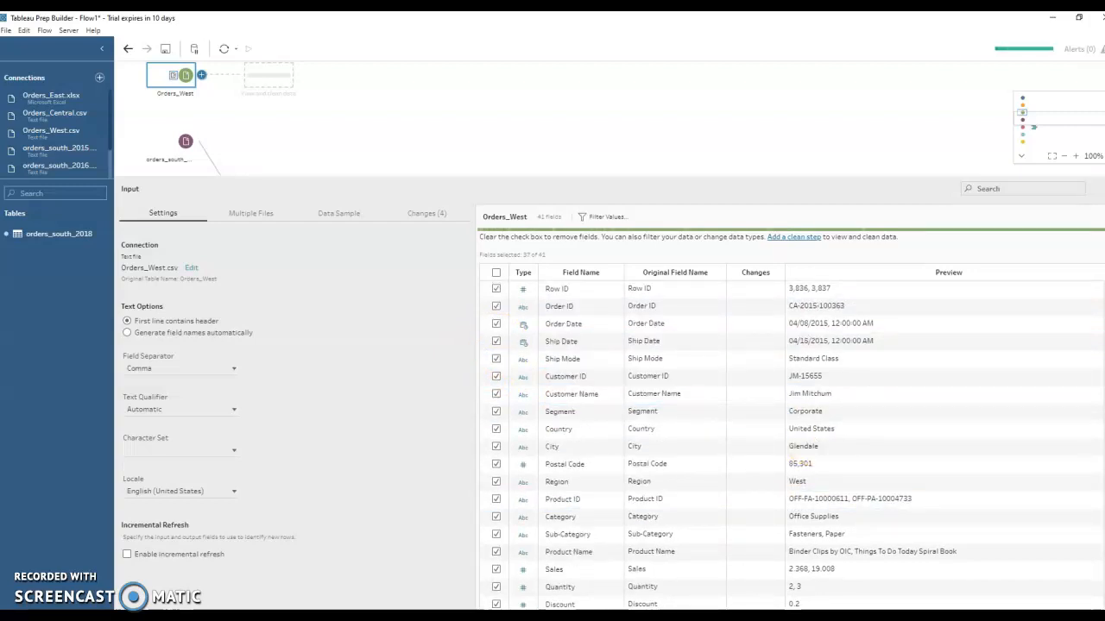
Exclude the duplicate fields Right_Customer ID and Right_Customer Name from the Orders_West input, and return to the full flow view
scroll(792, 445, down, 7)
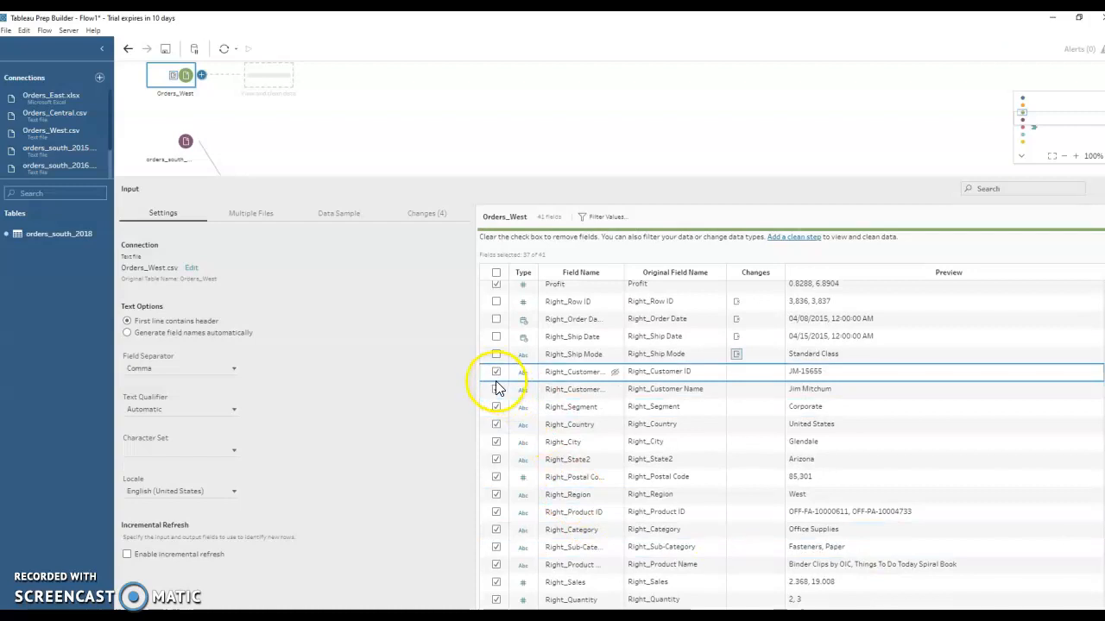
click(496, 373)
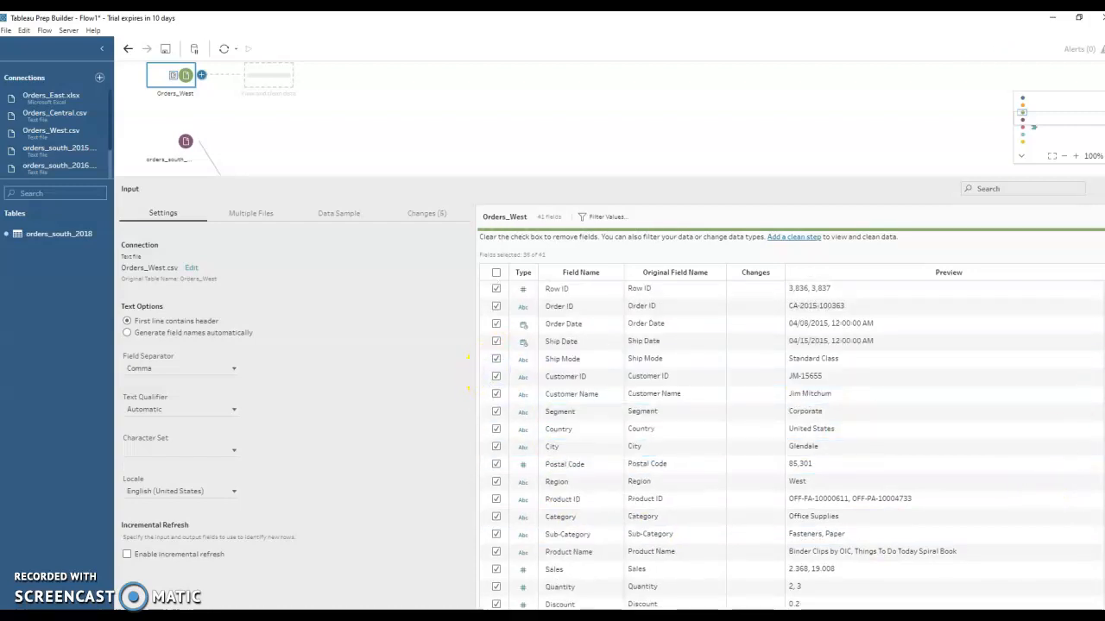
scroll(793, 446, down, 4)
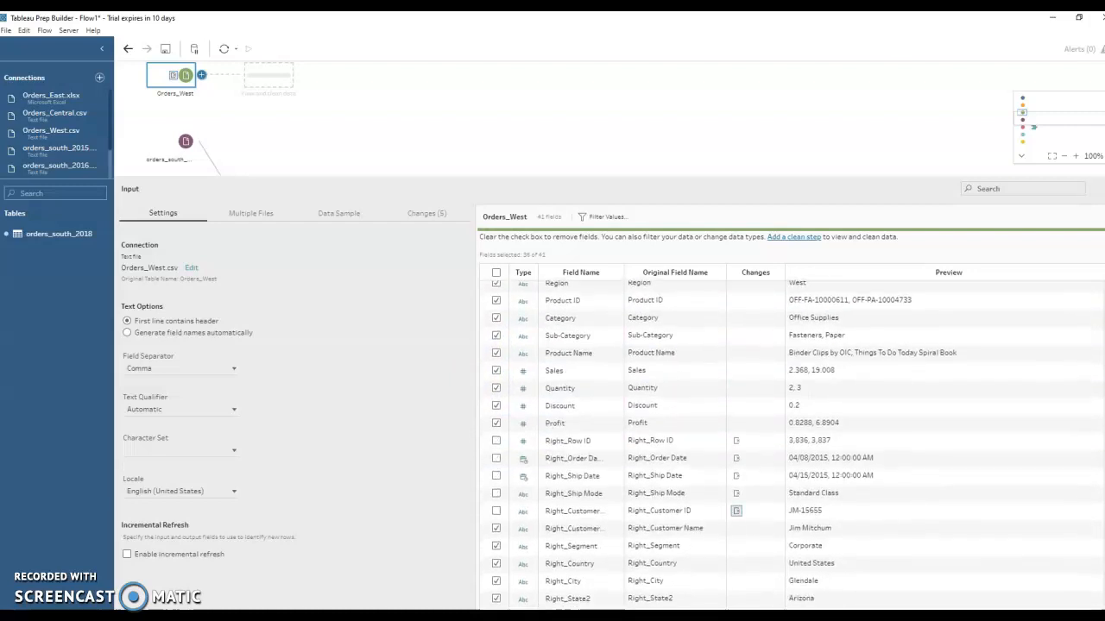
scroll(792, 446, down, 3)
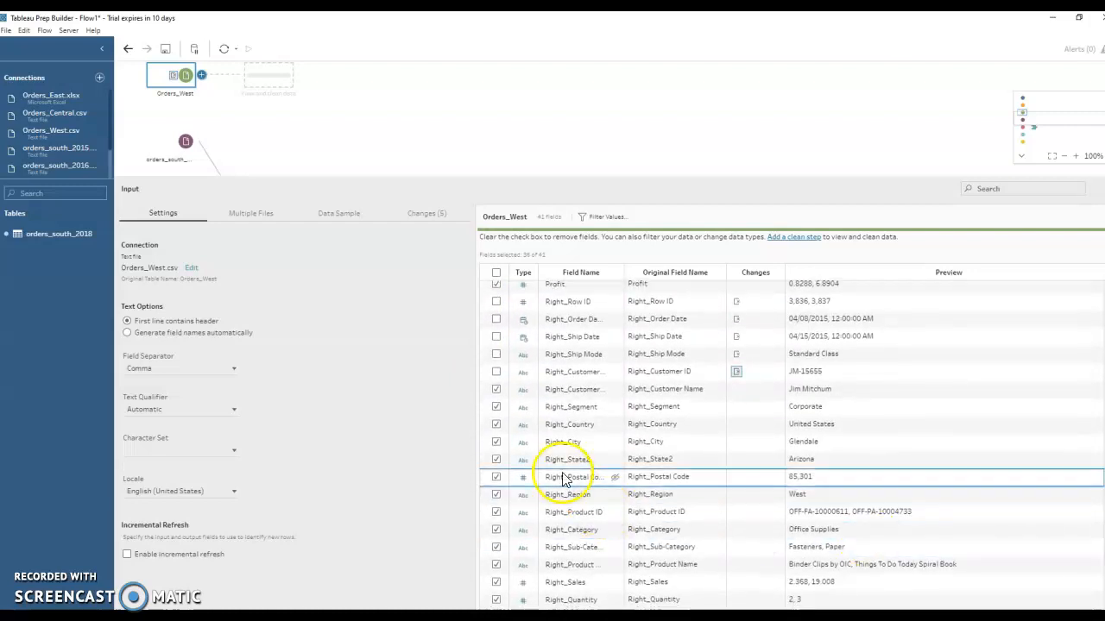
click(497, 389)
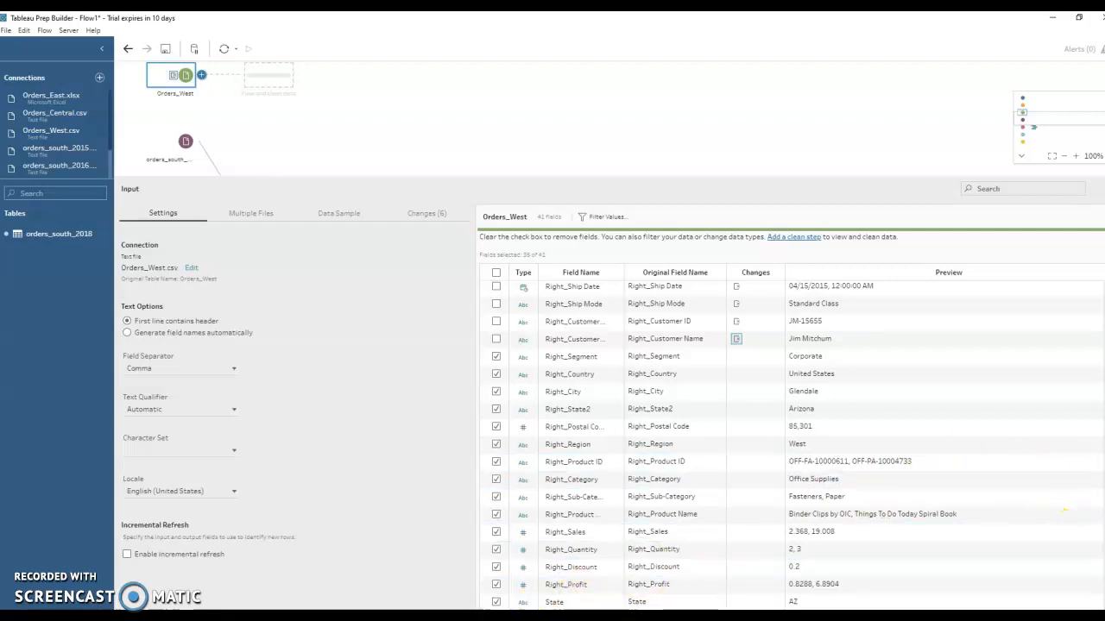
scroll(1065, 511, up, 10)
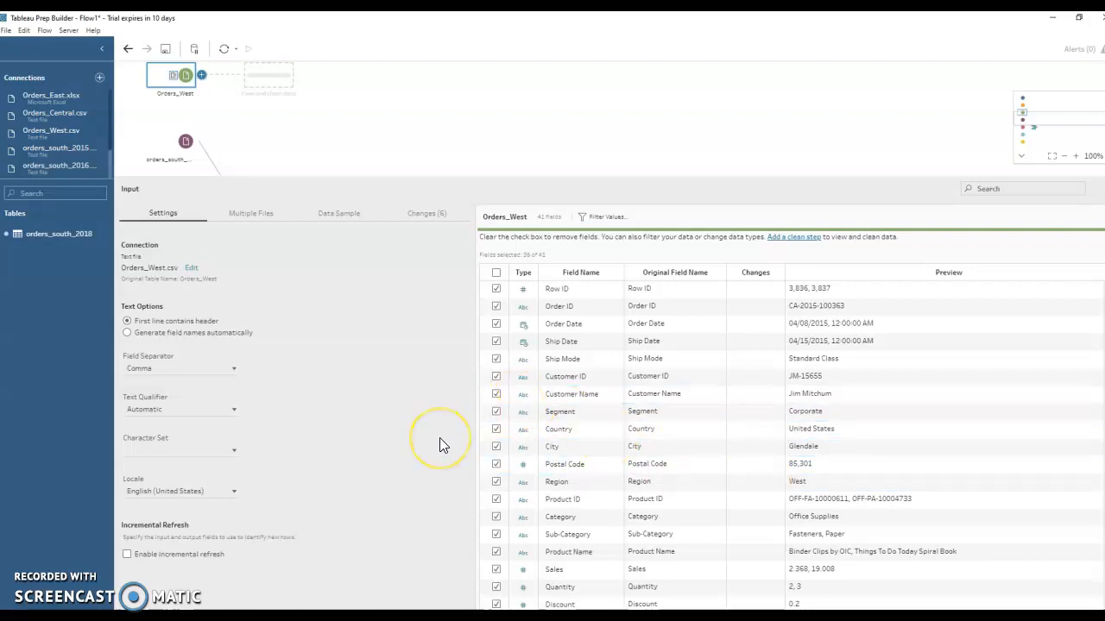
click(486, 134)
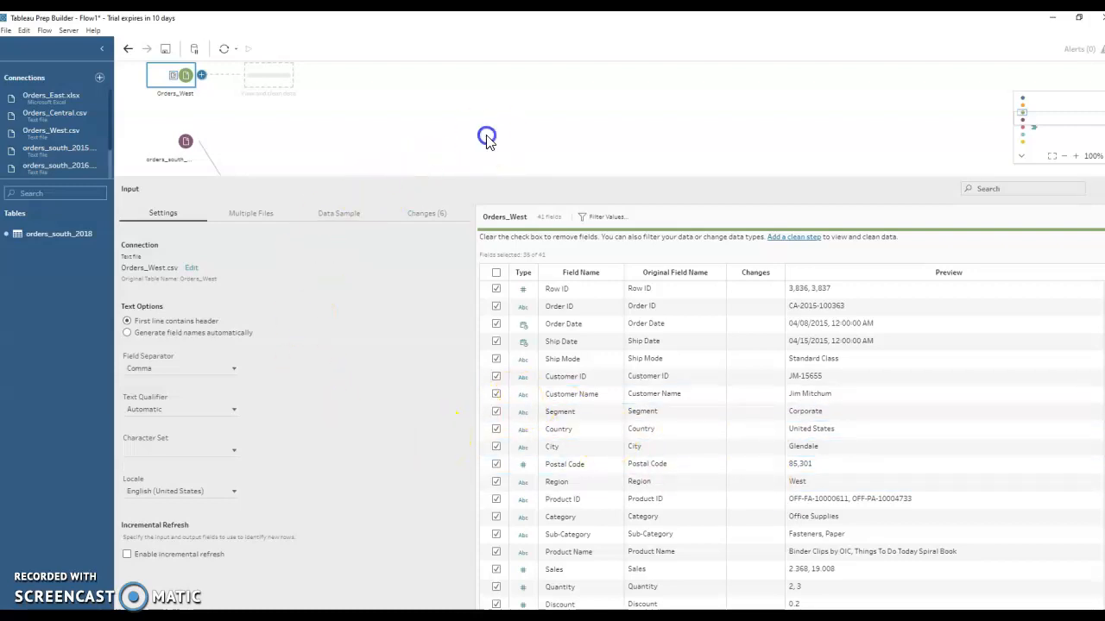